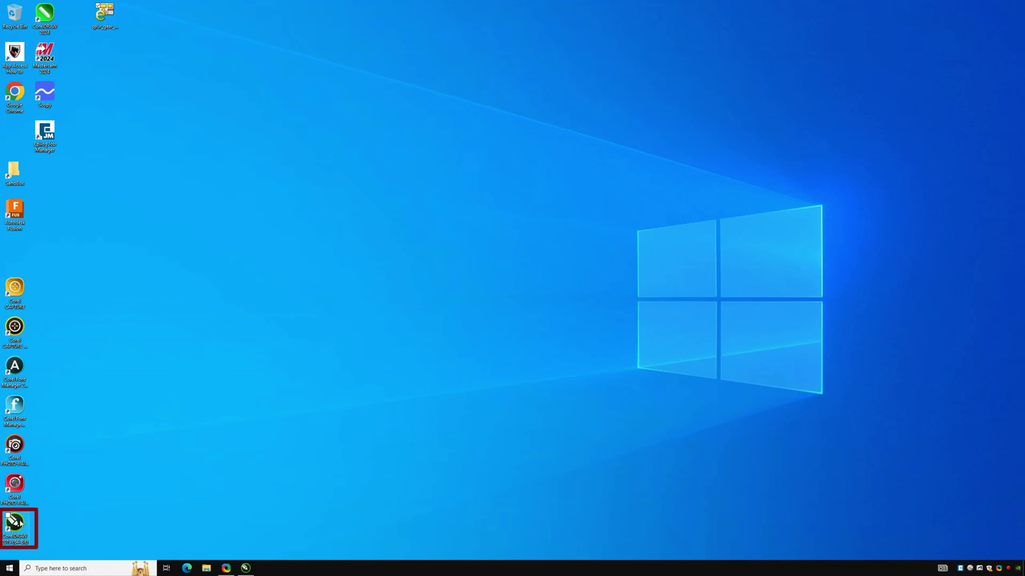
Step: Launch CorelDRAW 2019 (64-Bit) by searching 'Core' from the Windows 10 taskbar
{"action": "left_click", "coordinate": [79, 568]}
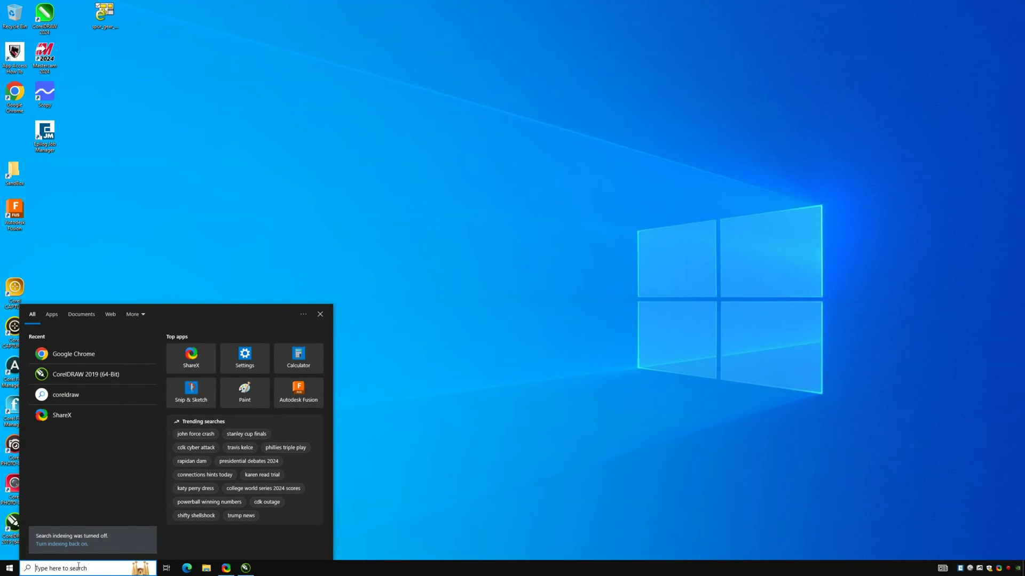
{"action": "type", "text": "Core"}
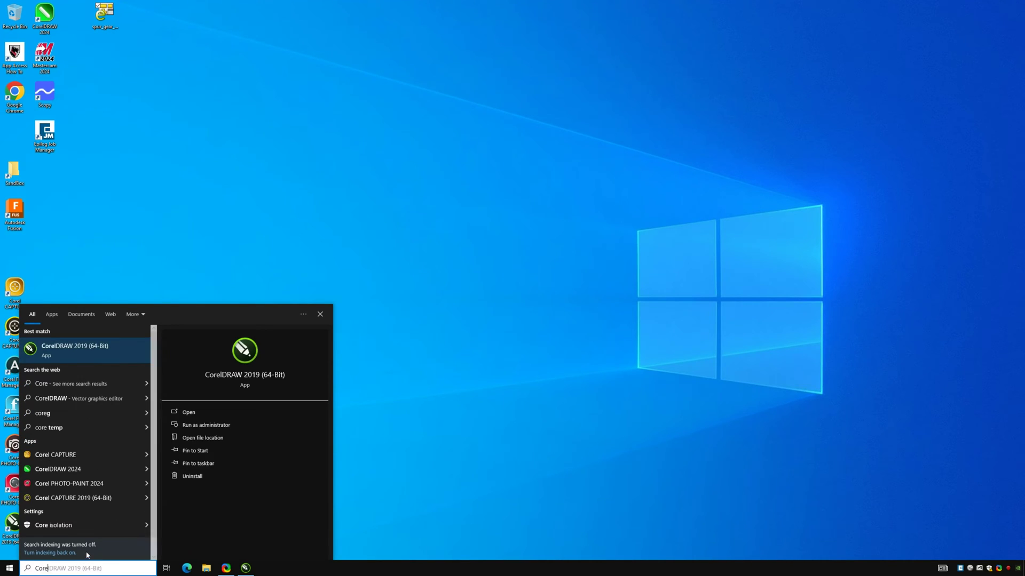
{"action": "left_click", "coordinate": [96, 352]}
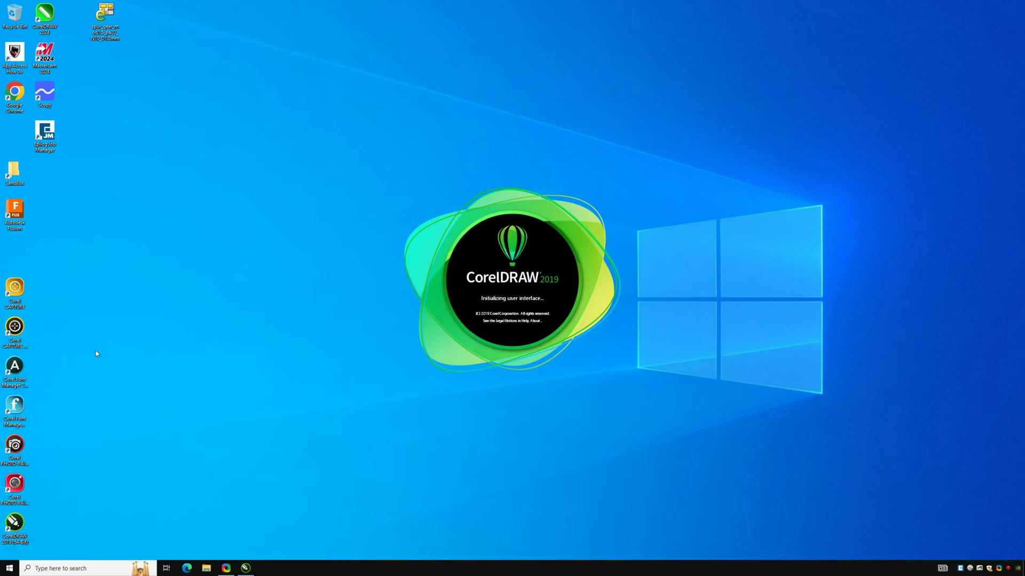
{"action": "left_click", "coordinate": [16, 526]}
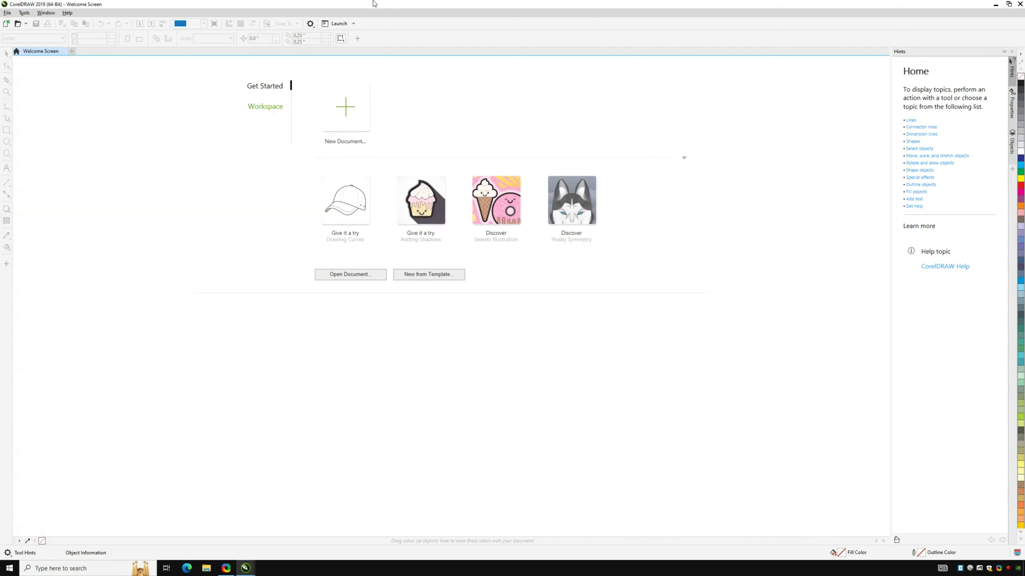
Step: Create a new document named ANDREWID_GEAR_1, 12 × 12 inches at 300 dpi
{"action": "left_click", "coordinate": [347, 103]}
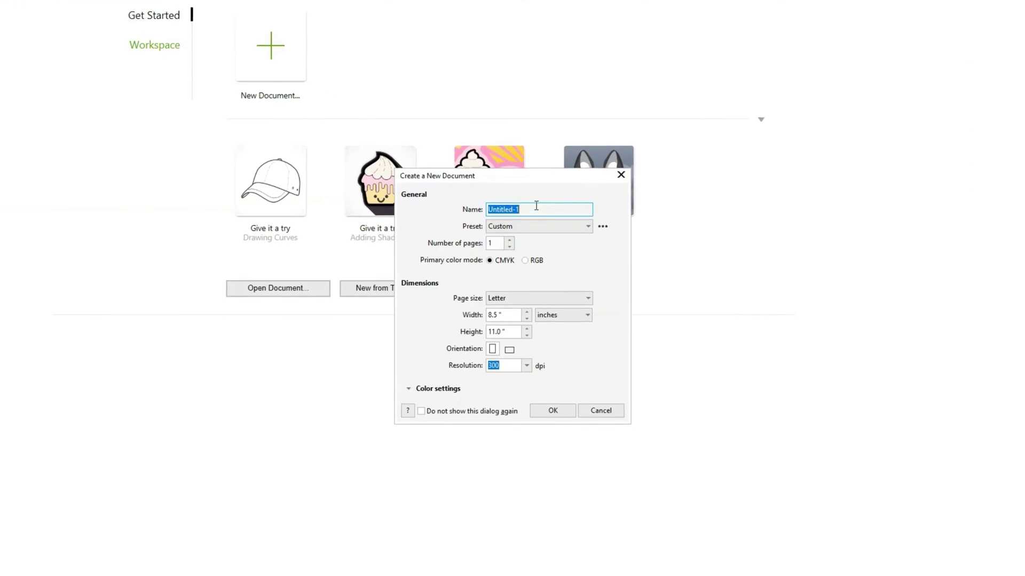
{"action": "type", "text": "ANDREWID_GEAR_1"}
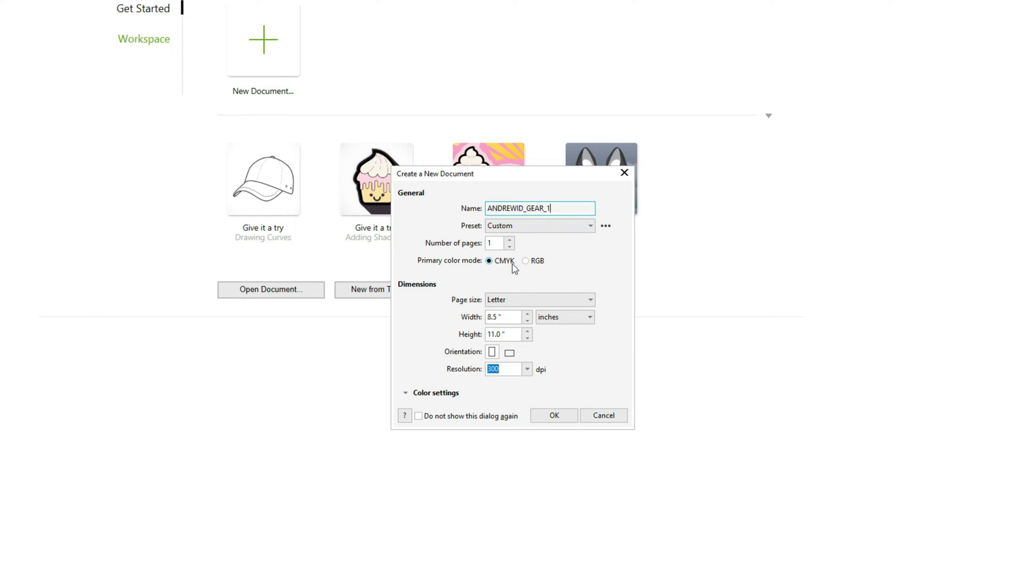
{"action": "left_click", "coordinate": [513, 318]}
{"action": "double_click", "coordinate": [513, 319]}
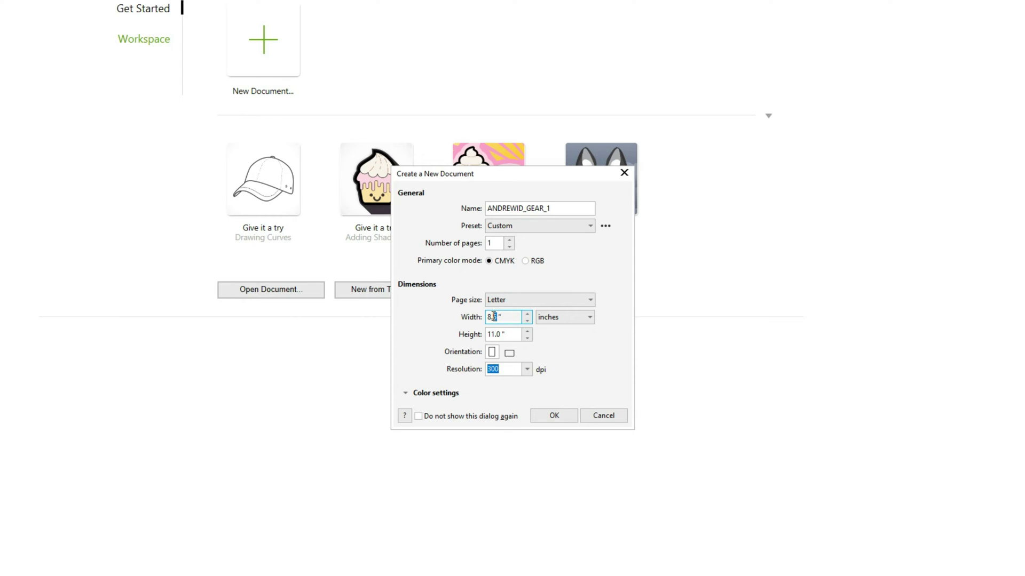
{"action": "mouse_move", "coordinate": [496, 317]}
{"action": "left_mouse_down"}
{"action": "mouse_move", "coordinate": [478, 317]}
{"action": "mouse_move", "coordinate": [491, 335]}
{"action": "left_mouse_up"}
{"action": "type", "text": "12"}
{"action": "type", "text": "12"}
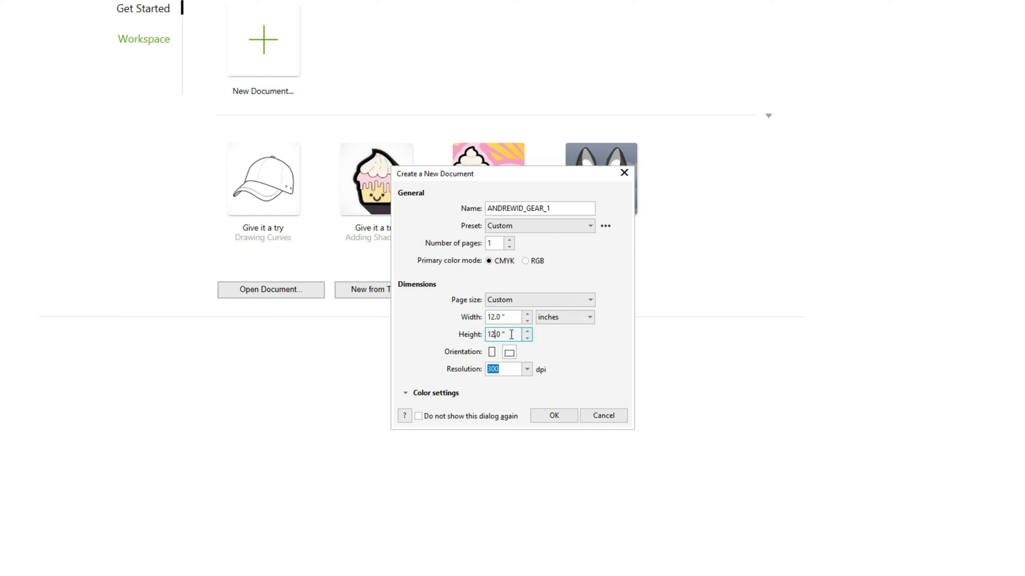
{"action": "left_click", "coordinate": [509, 353]}
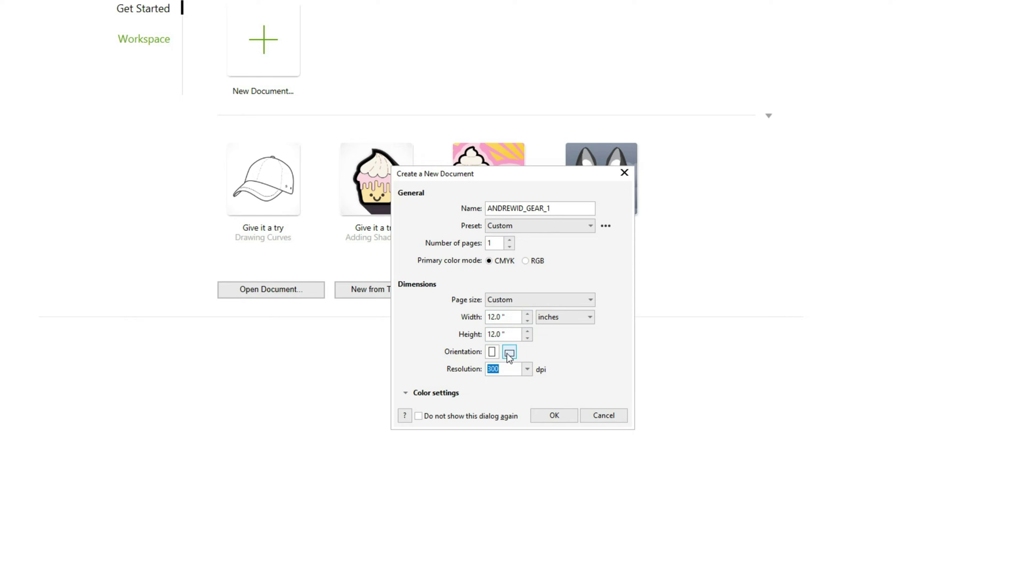
{"action": "left_click", "coordinate": [510, 369]}
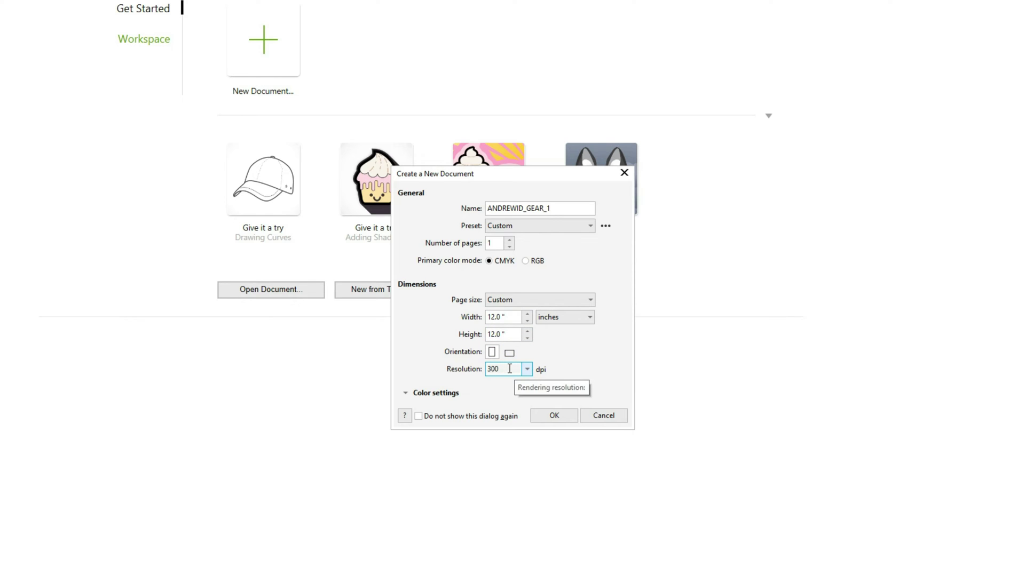
{"action": "left_click", "coordinate": [554, 415]}
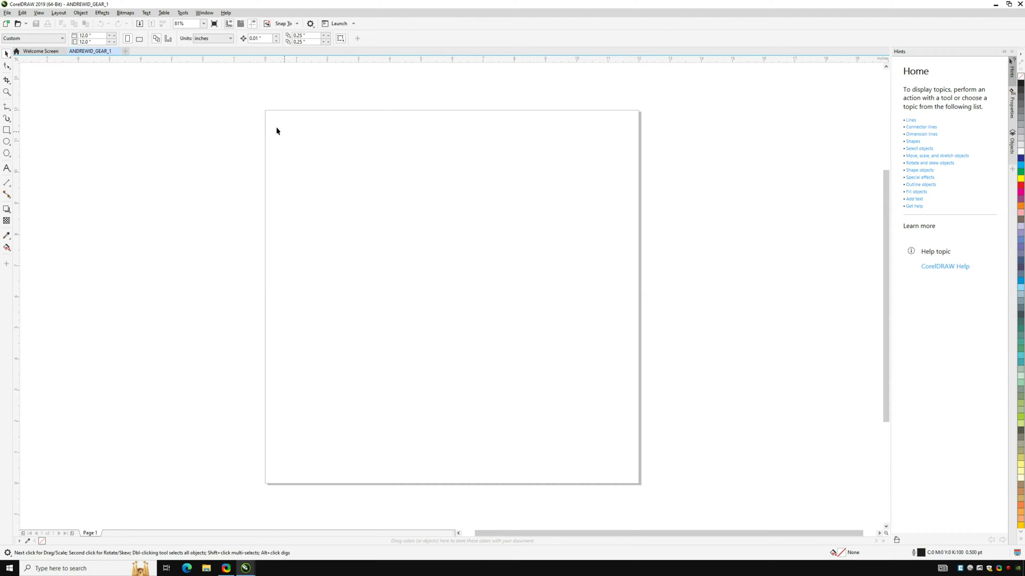
{"action": "left_click", "coordinate": [98, 43]}
{"action": "key", "text": "Return"}
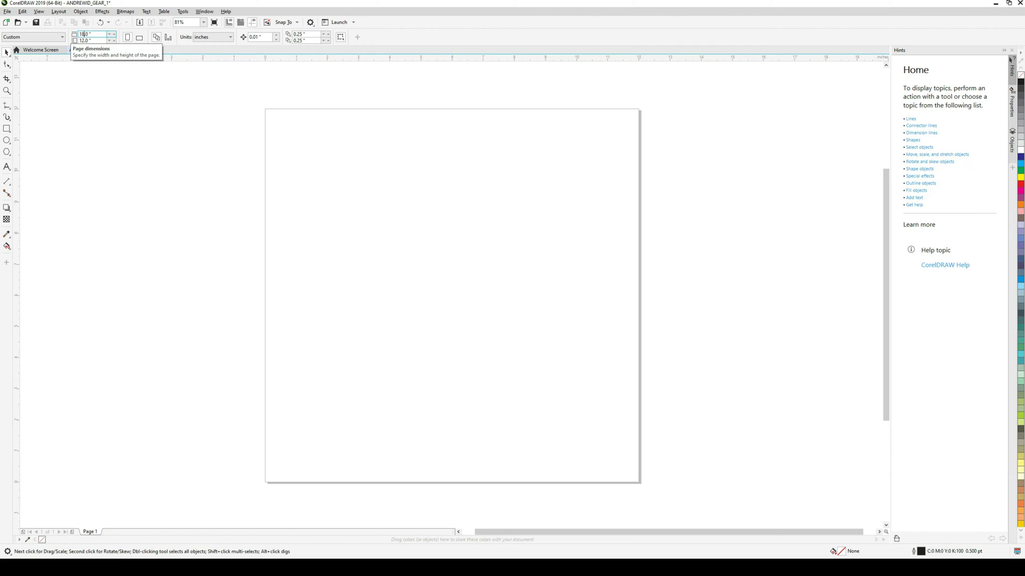
{"action": "type", "text": "18"}
{"action": "key", "text": "Return"}
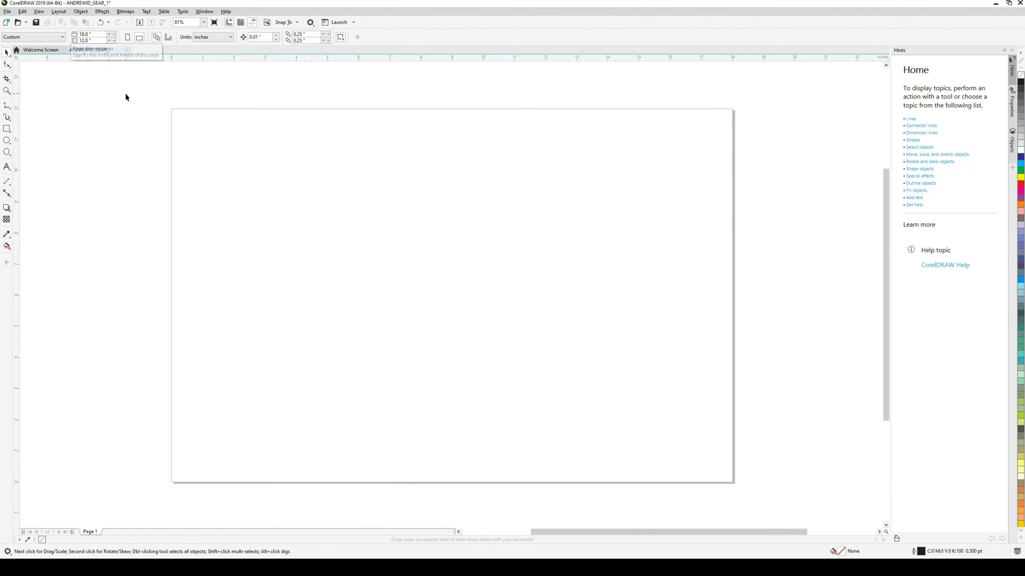
{"action": "key", "text": "ctrl+z"}
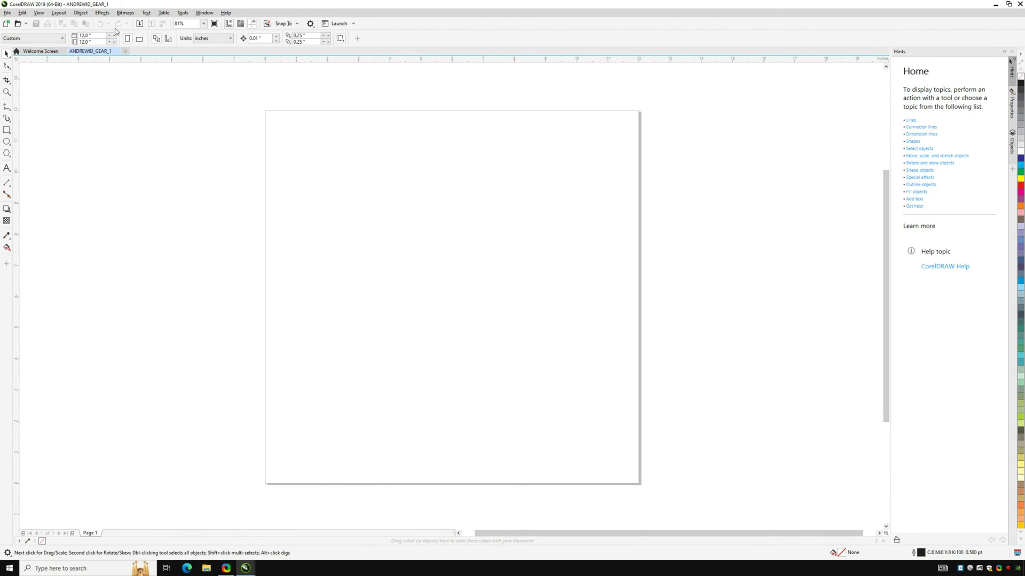
{"action": "left_click", "coordinate": [8, 14]}
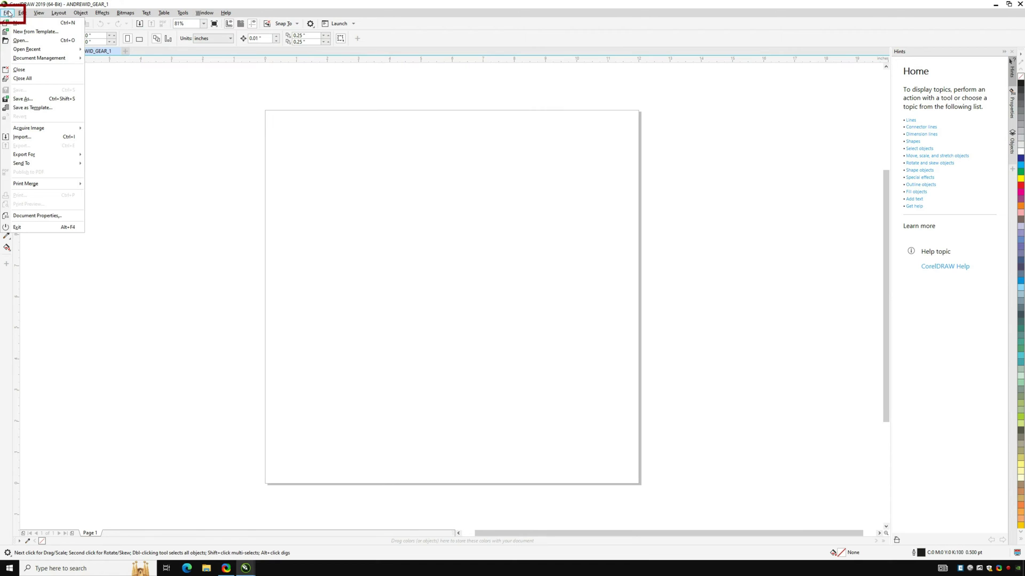
Step: Import spur_gear_mod1.5_pa20_N10_D1.8mm DXF from the Desktop with default AutoCAD import settings
{"action": "left_click", "coordinate": [40, 137]}
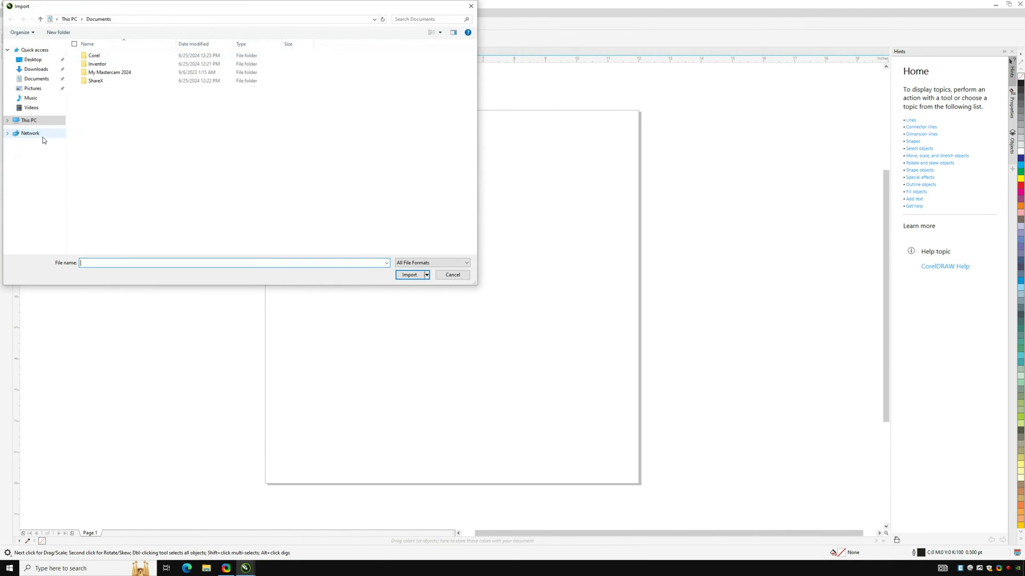
{"action": "left_click", "coordinate": [32, 60]}
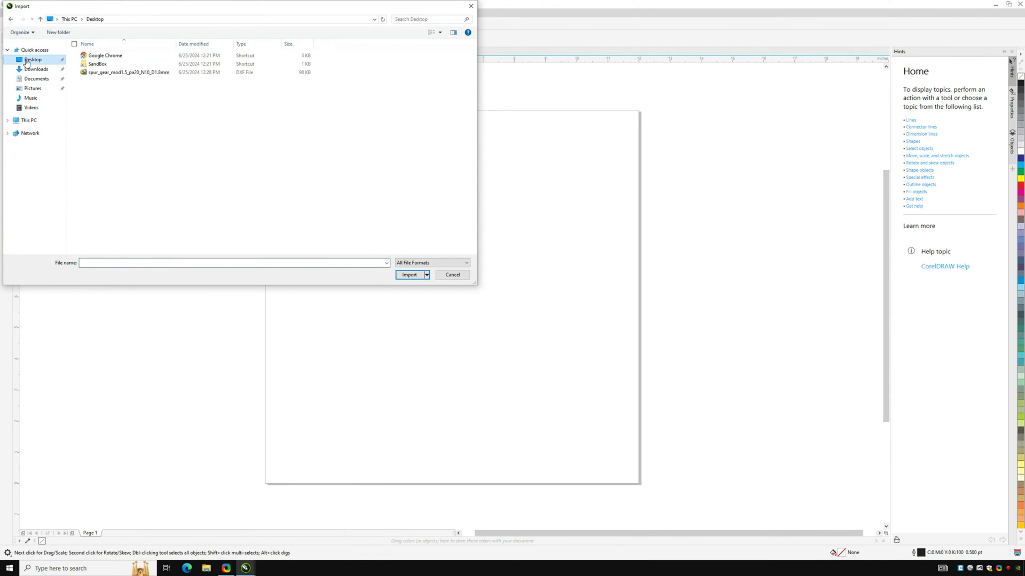
{"action": "left_click", "coordinate": [102, 73]}
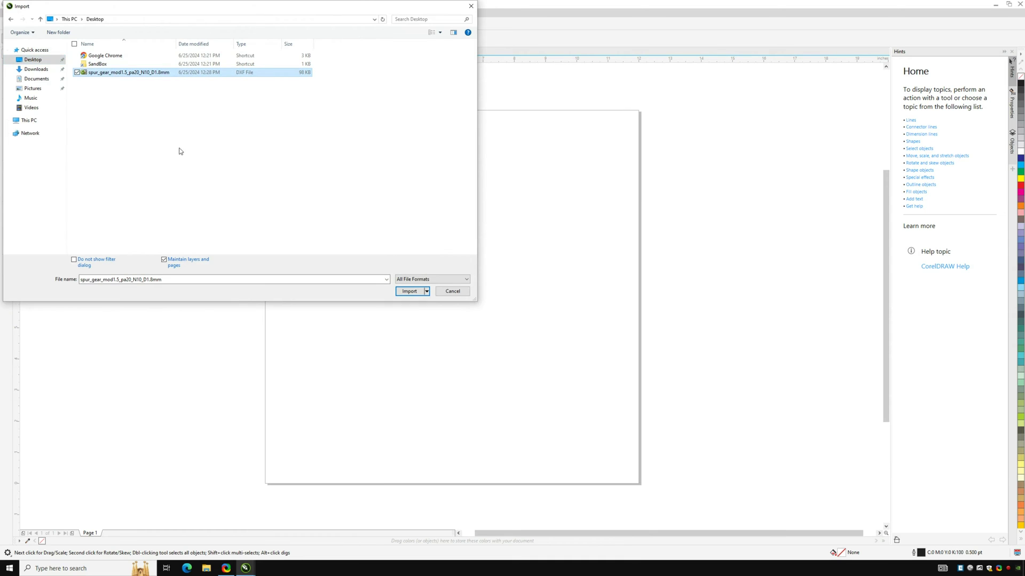
{"action": "left_click", "coordinate": [414, 280]}
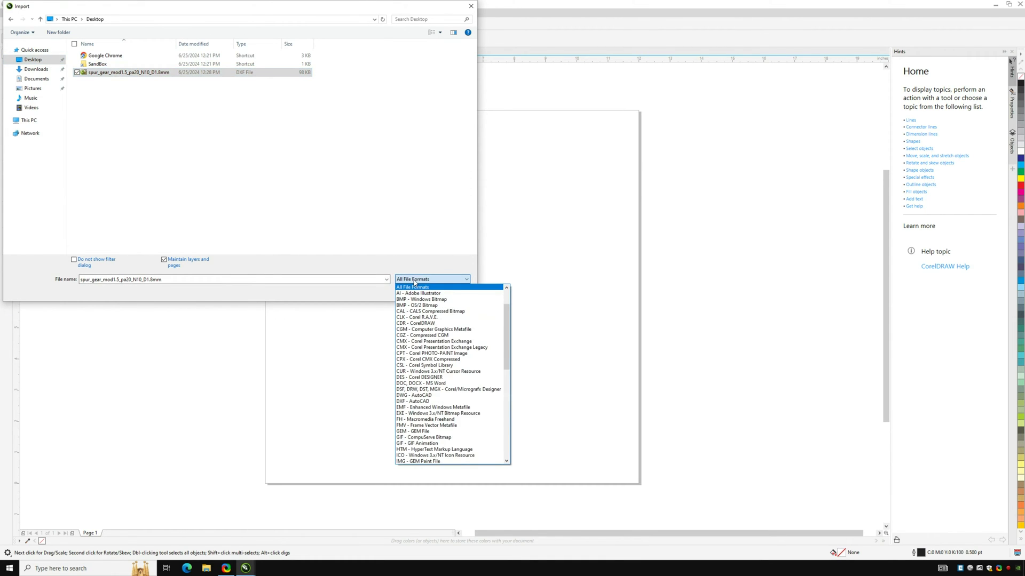
{"action": "left_click", "coordinate": [414, 282]}
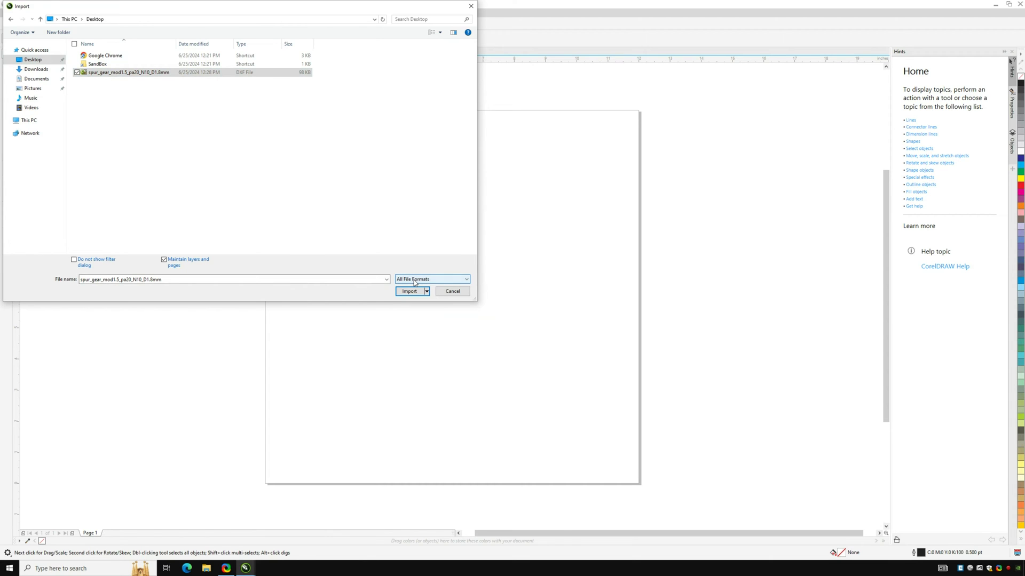
{"action": "left_click", "coordinate": [416, 292]}
{"action": "left_click", "coordinate": [416, 292]}
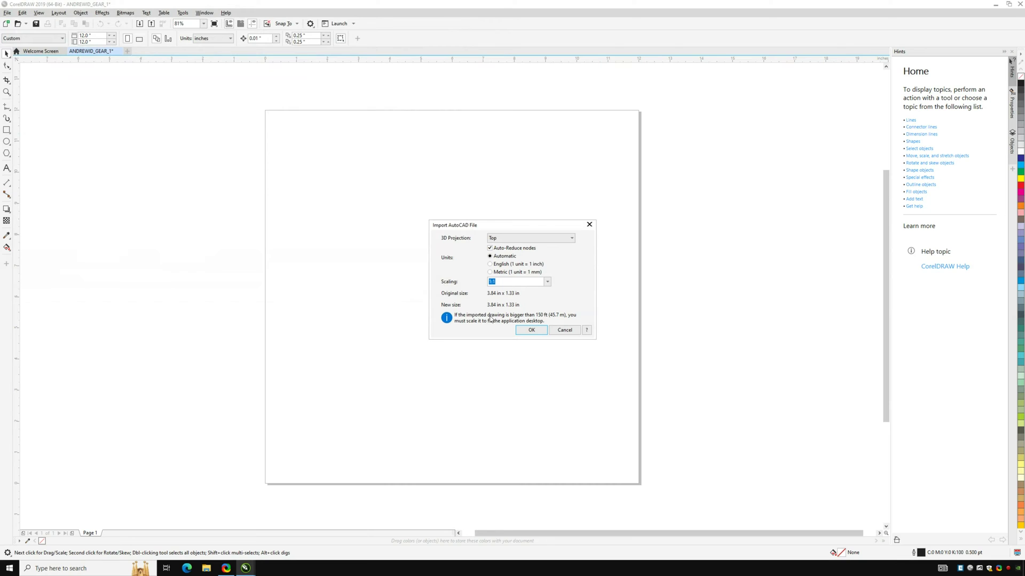
{"action": "left_click", "coordinate": [530, 330]}
Step: Place the imported gear at the top-left of the page
{"action": "left_click", "coordinate": [275, 124]}
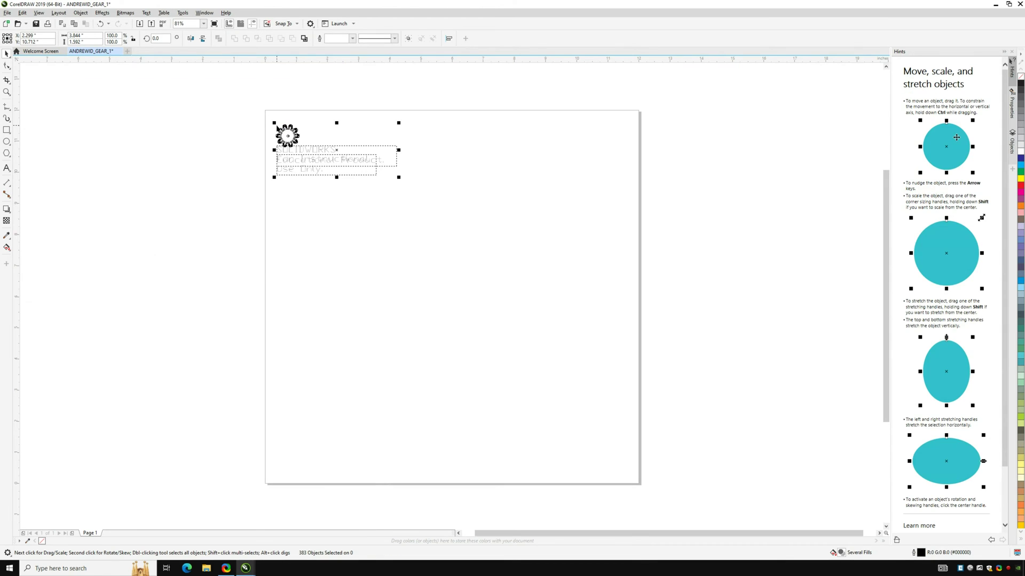
{"action": "scroll", "coordinate": [277, 128], "scroll_direction": "up", "scroll_amount": 5}
{"action": "scroll", "coordinate": [277, 128], "scroll_direction": "up", "scroll_amount": 2}
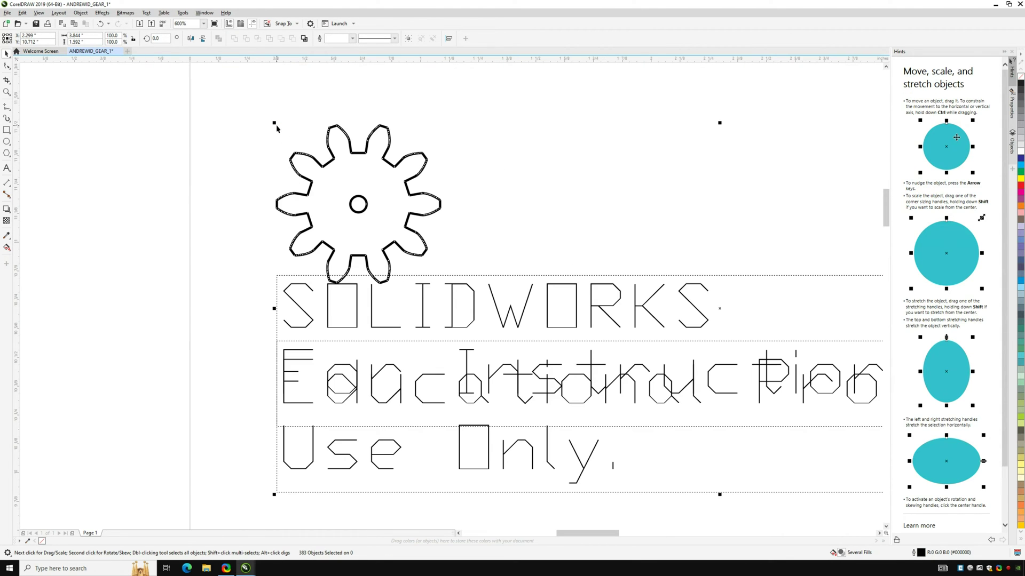
Step: Delete the SOLIDWORKS and 'For Instruction Use Only' watermark text frames
{"action": "left_click", "coordinate": [508, 277]}
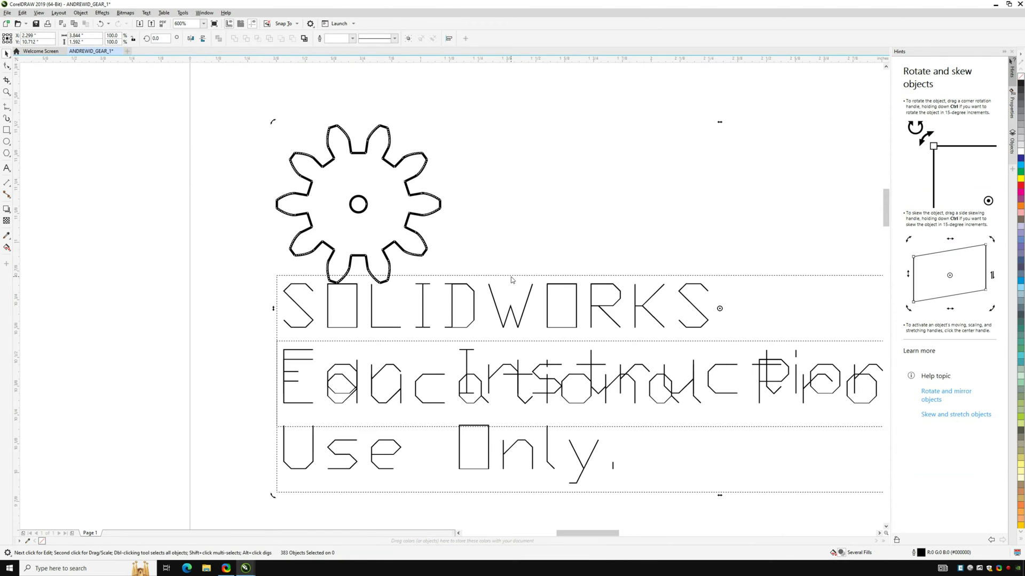
{"action": "left_click", "coordinate": [513, 277]}
{"action": "left_click", "coordinate": [515, 277]}
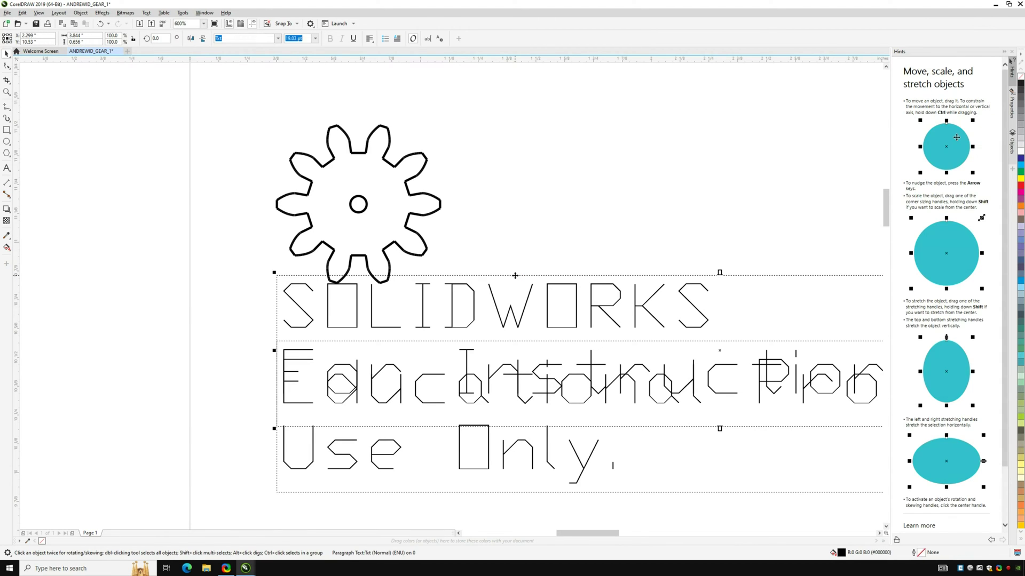
{"action": "key", "text": "Delete"}
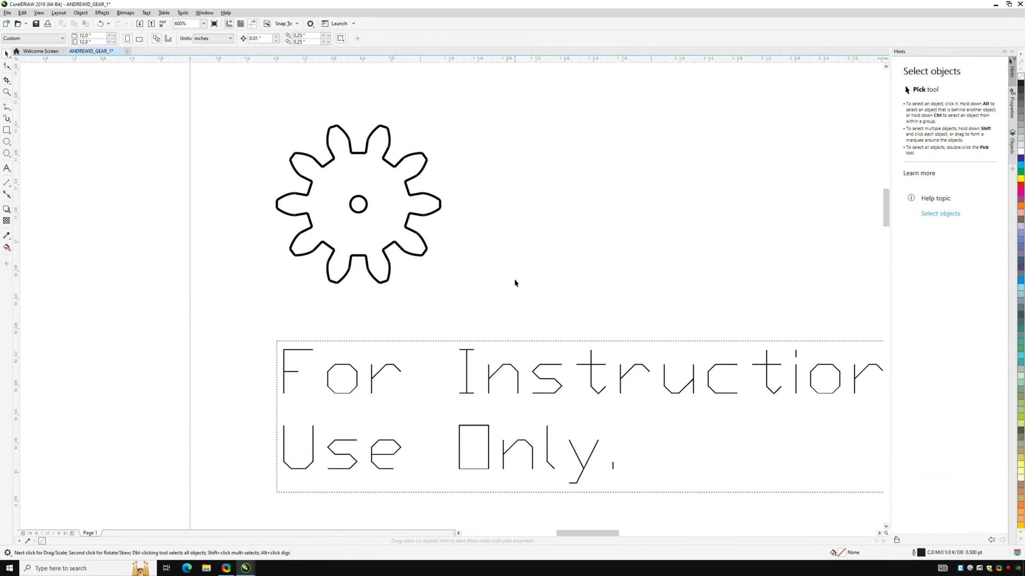
{"action": "left_click", "coordinate": [527, 345]}
{"action": "key", "text": "Delete"}
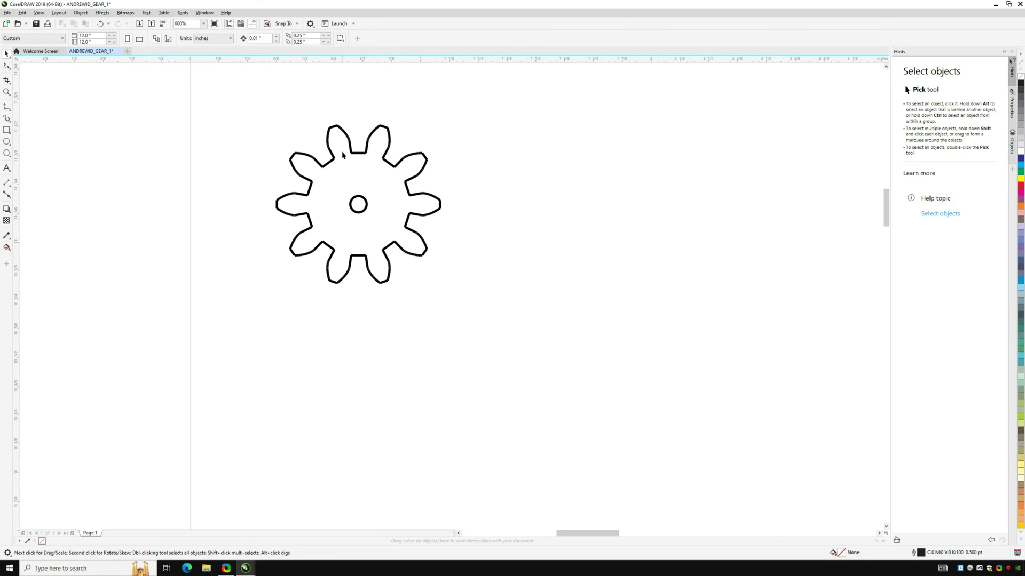
{"action": "scroll", "coordinate": [340, 143], "scroll_direction": "up", "scroll_amount": 4}
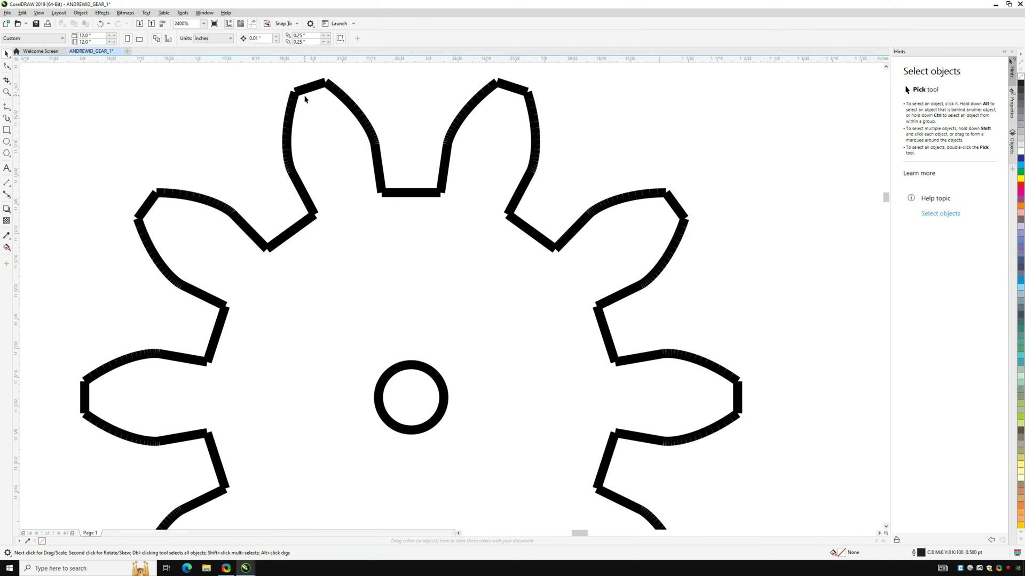
{"action": "scroll", "coordinate": [305, 100], "scroll_direction": "up", "scroll_amount": 2}
{"action": "scroll", "coordinate": [575, 216], "scroll_direction": "up", "scroll_amount": 2}
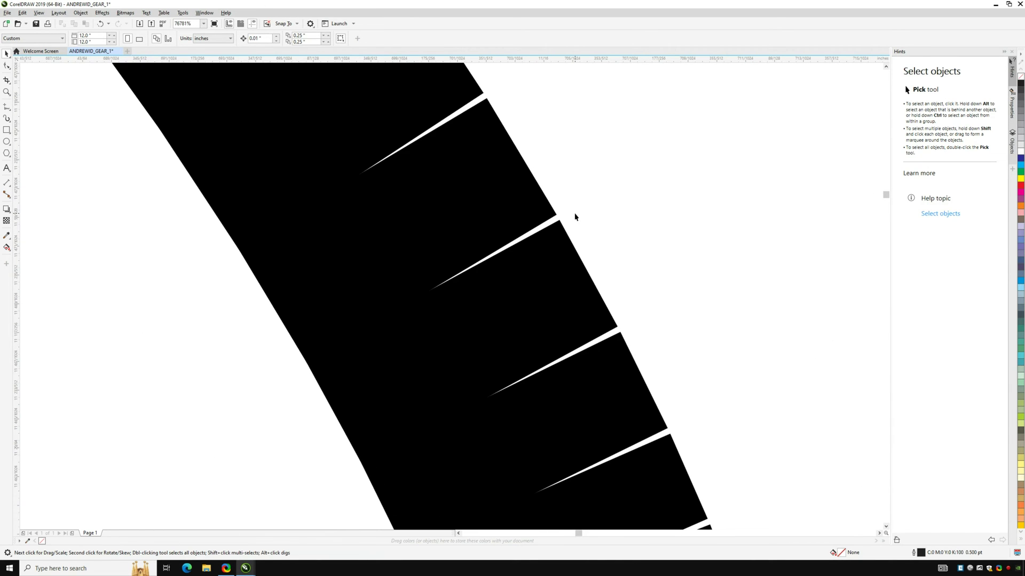
{"action": "scroll", "coordinate": [574, 216], "scroll_direction": "down", "scroll_amount": 3}
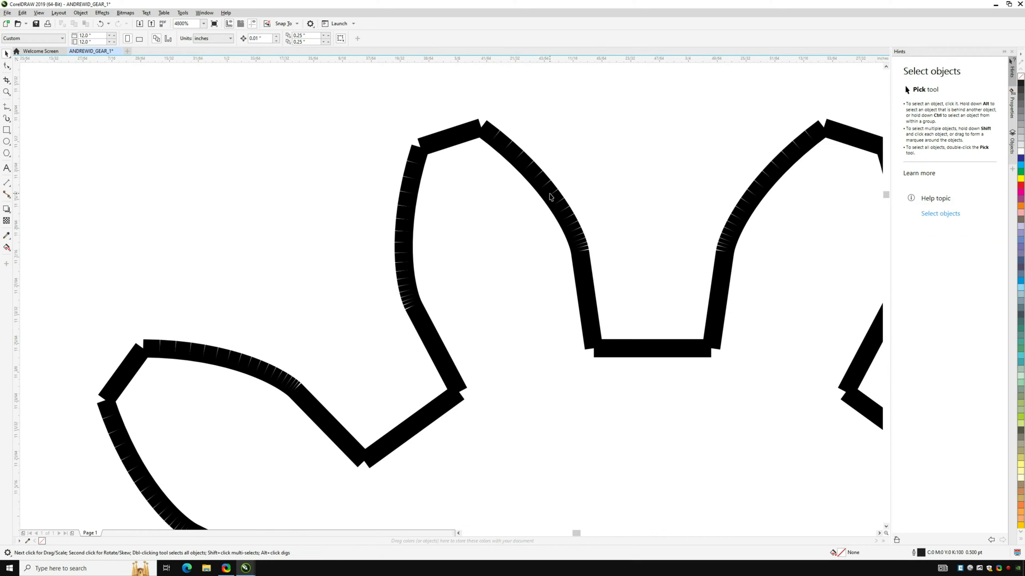
{"action": "left_click_drag", "start_coordinate": [554, 199], "coordinate": [589, 181]}
{"action": "key", "text": "ctrl+z"}
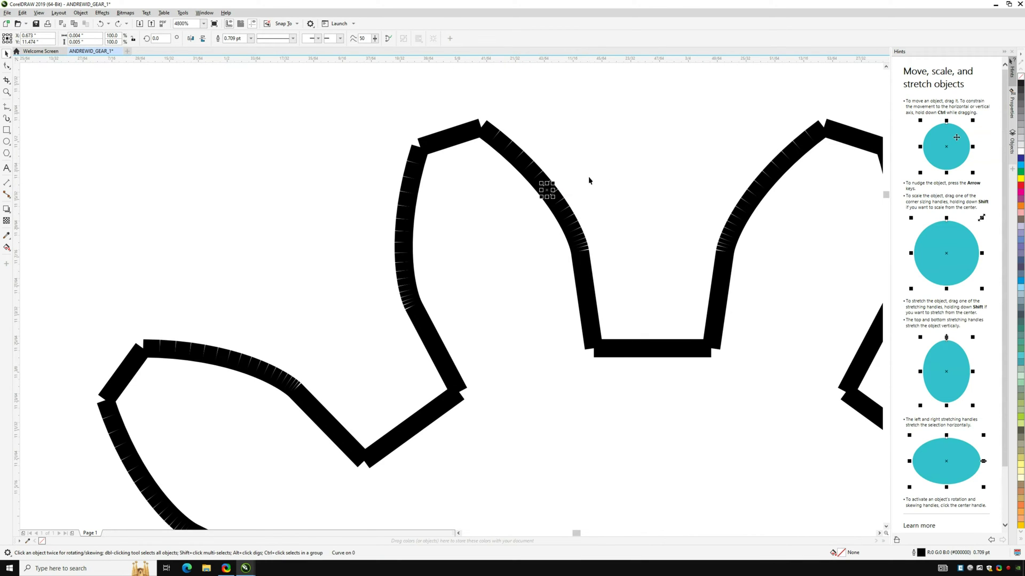
{"action": "left_click", "coordinate": [591, 184]}
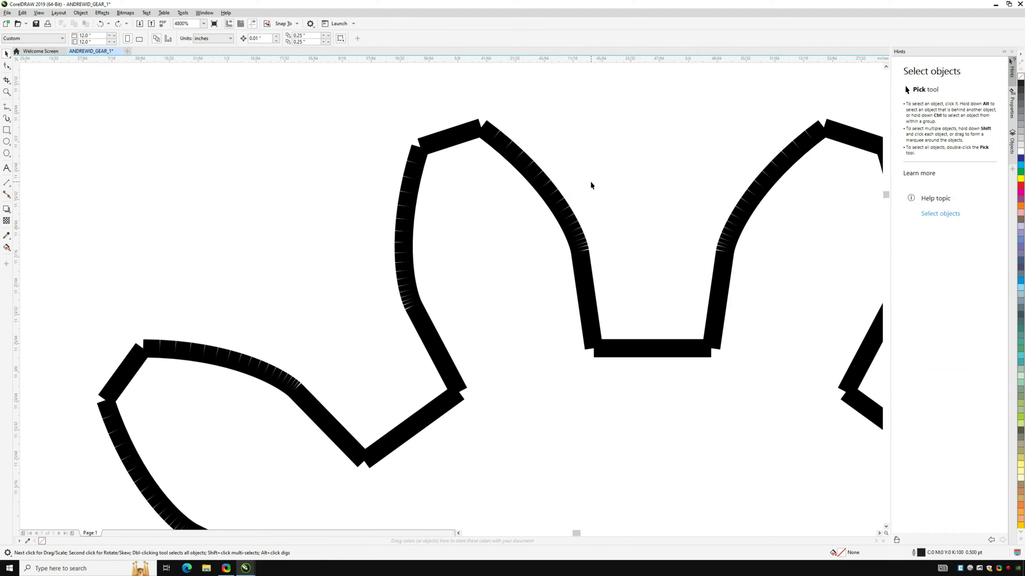
{"action": "scroll", "coordinate": [591, 185], "scroll_direction": "down", "scroll_amount": 3}
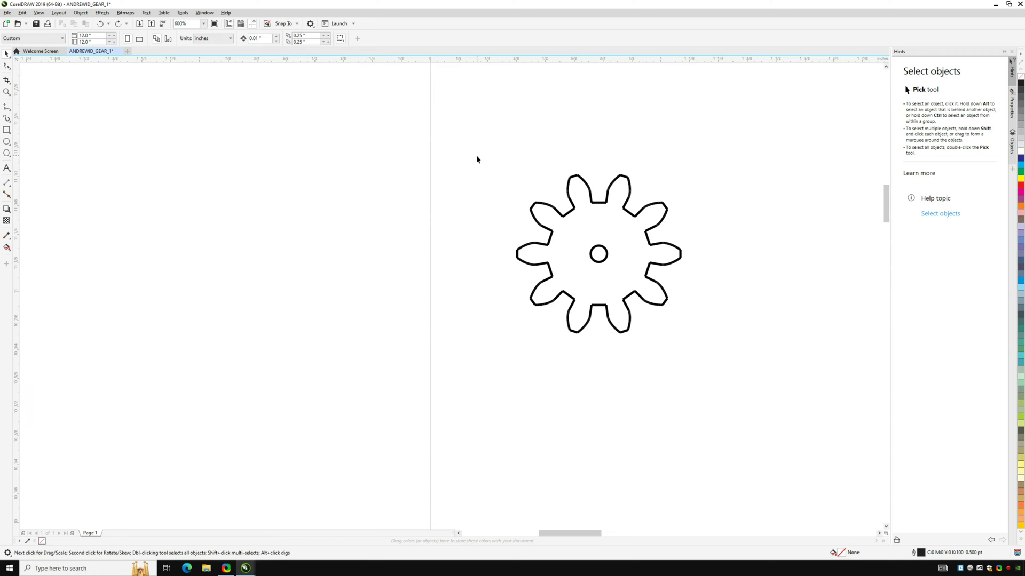
{"action": "left_click_drag", "start_coordinate": [723, 346], "coordinate": [727, 354]}
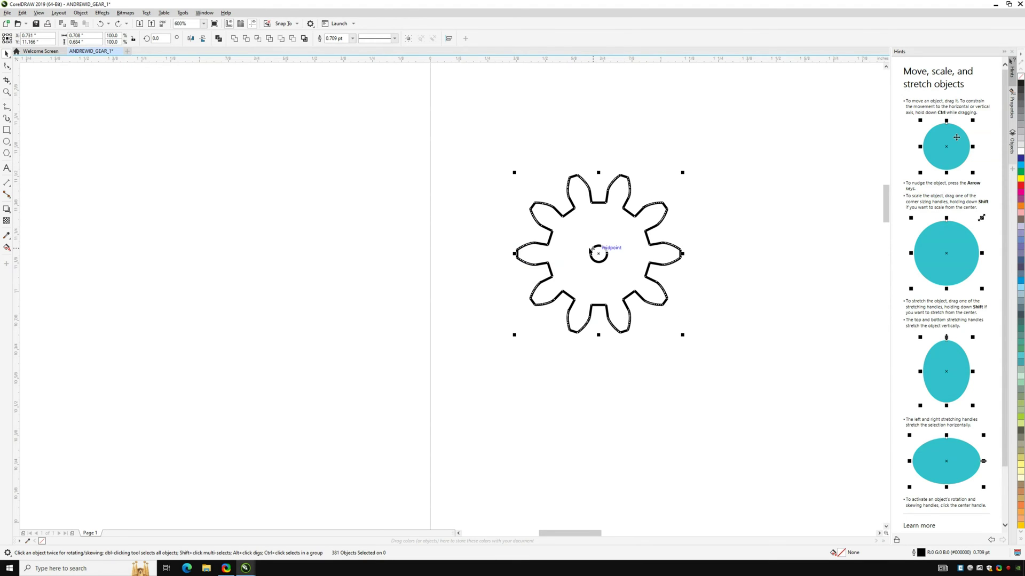
Step: Combine the gear's outline pieces into one curve, leaving the centre ring out
{"action": "scroll", "coordinate": [591, 249], "scroll_direction": "down", "scroll_amount": 1}
{"action": "scroll", "coordinate": [589, 249], "scroll_direction": "up", "scroll_amount": 1}
{"action": "scroll", "coordinate": [589, 249], "scroll_direction": "up", "scroll_amount": 2}
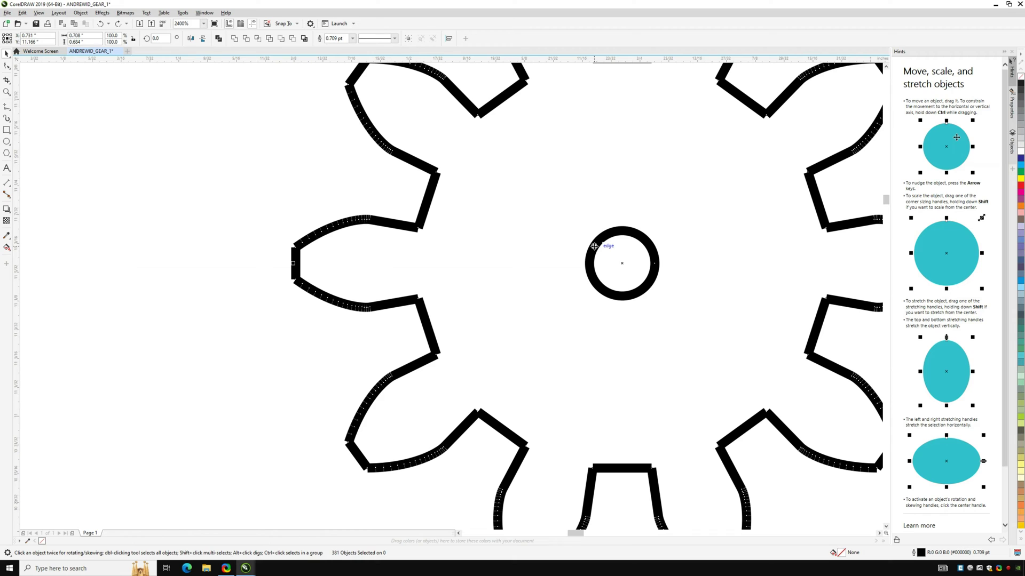
{"action": "left_click", "coordinate": [594, 246], "text": "shift"}
{"action": "scroll", "coordinate": [594, 249], "scroll_direction": "down", "scroll_amount": 2}
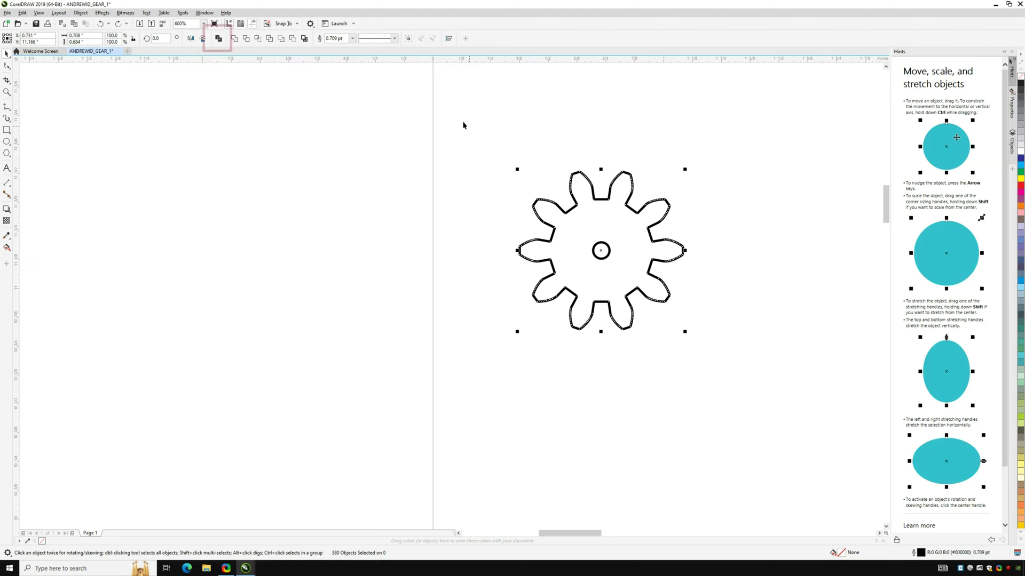
{"action": "left_click", "coordinate": [219, 40]}
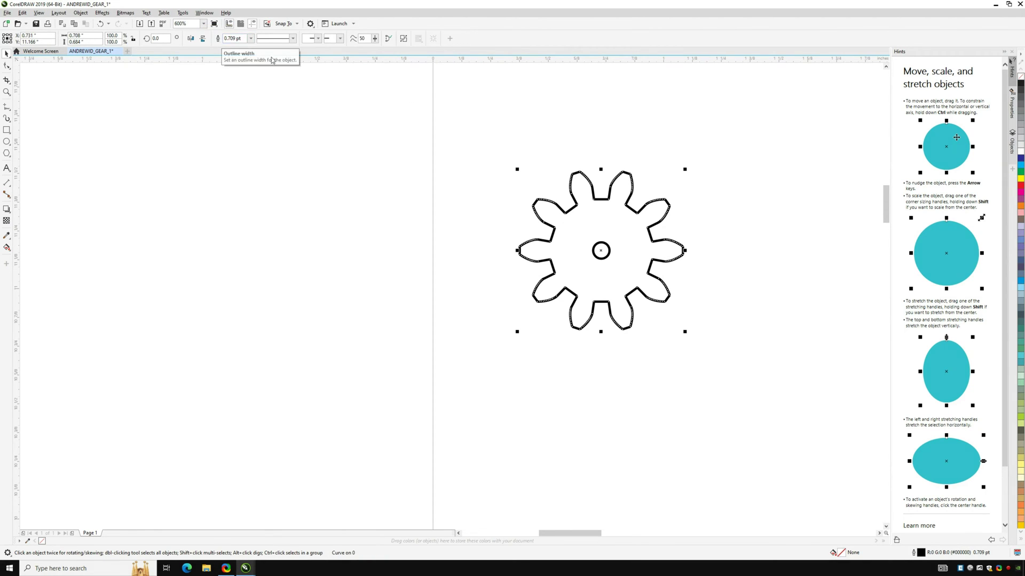
Step: Deselect the combined gear and bring it toward the middle of the view
{"action": "left_click", "coordinate": [563, 149]}
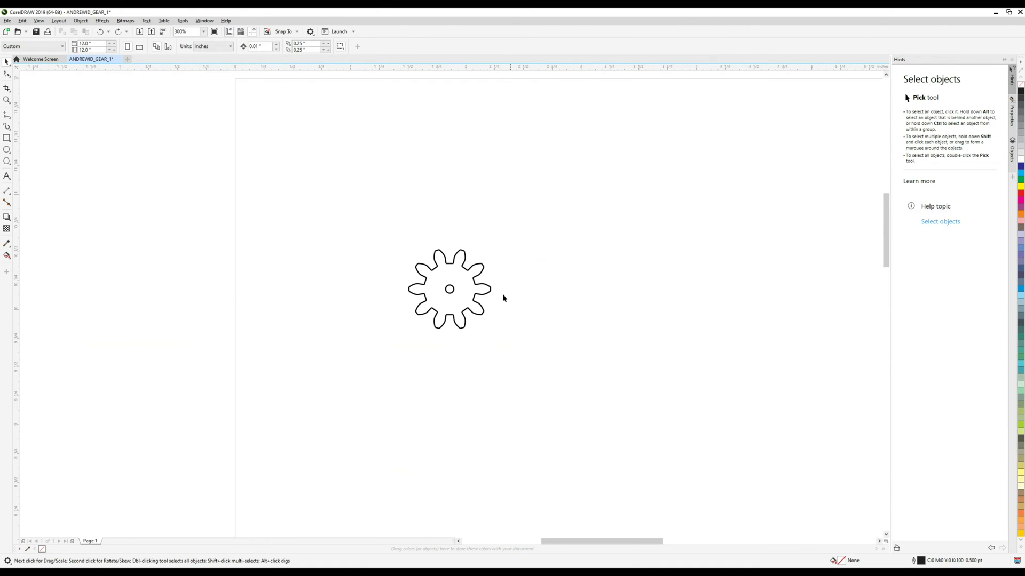
{"action": "left_click_drag", "start_coordinate": [445, 258], "coordinate": [482, 249]}
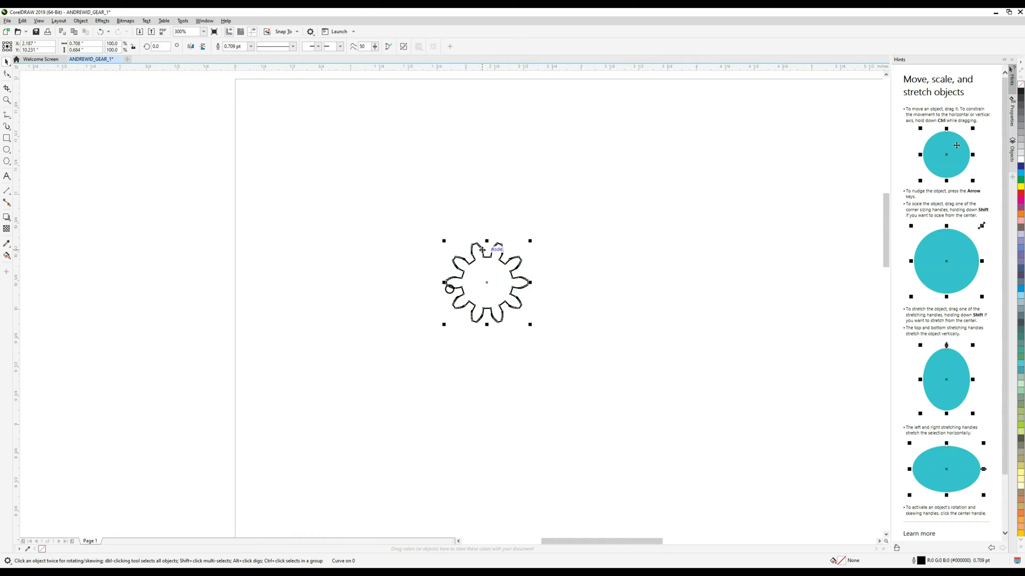
{"action": "key", "text": "Escape"}
{"action": "left_click", "coordinate": [588, 301]}
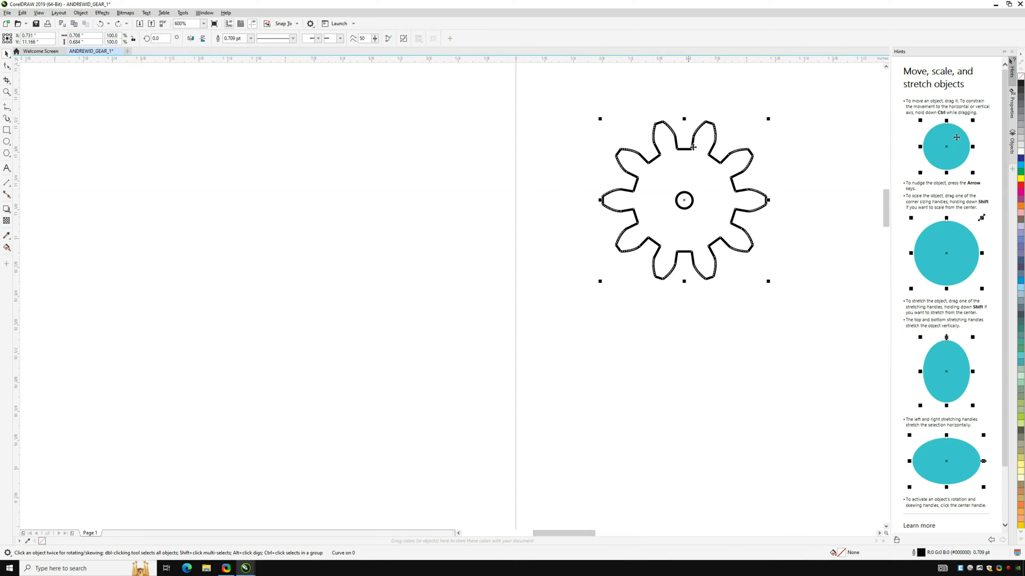
{"action": "left_click_drag", "start_coordinate": [807, 186], "coordinate": [643, 236]}
Step: Give the 0.071 in centre circle a bright red outline (RGB 252, 17, 5)
{"action": "left_click", "coordinate": [521, 243]}
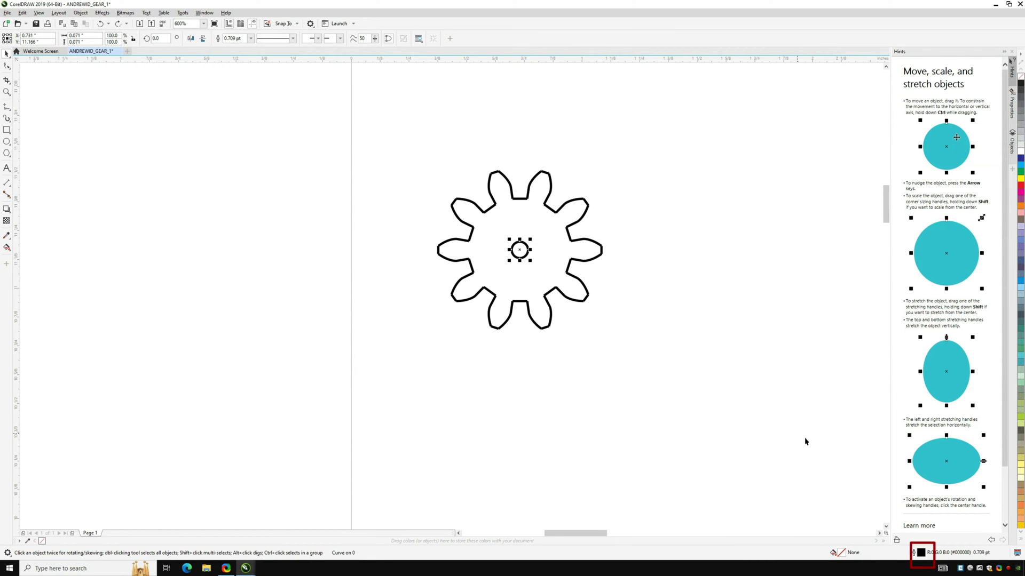
{"action": "double_click", "coordinate": [925, 557]}
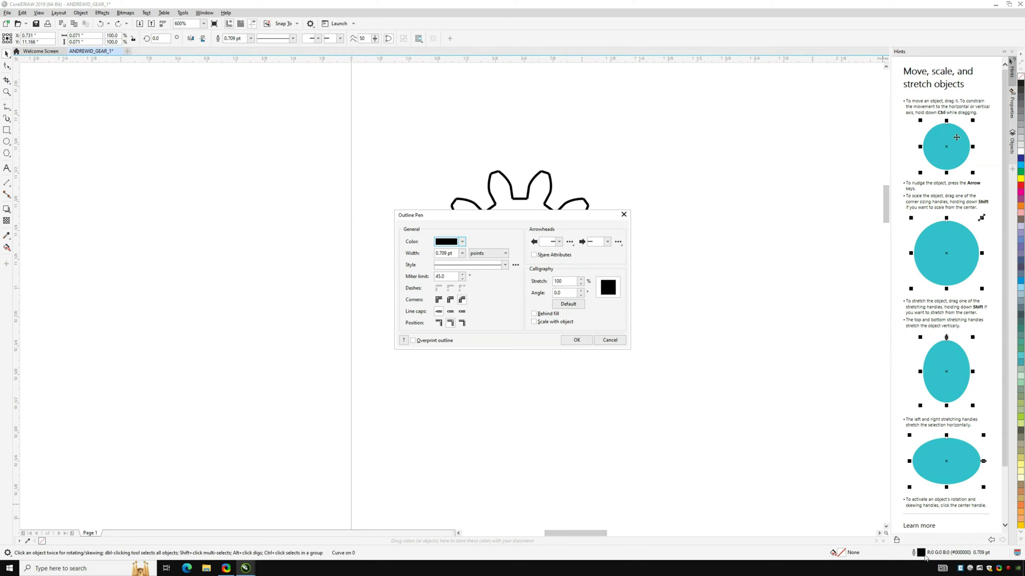
{"action": "left_click", "coordinate": [463, 242]}
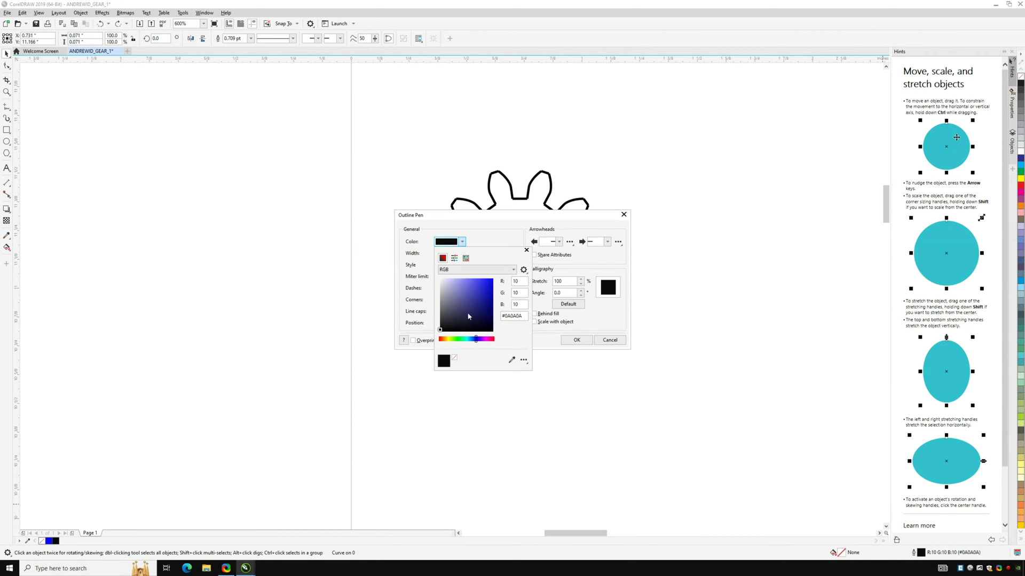
{"action": "left_click", "coordinate": [440, 339]}
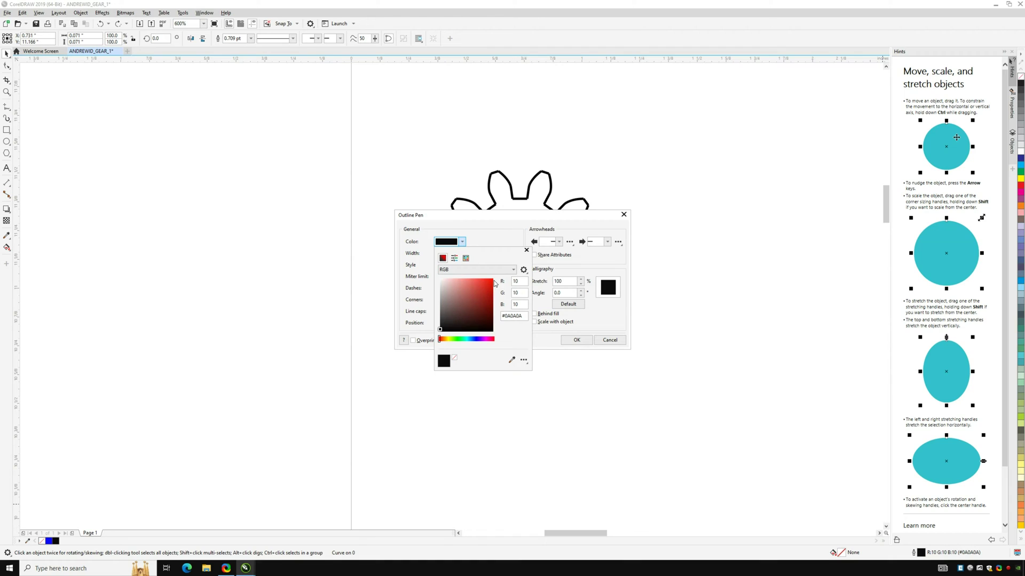
{"action": "left_click", "coordinate": [493, 282]}
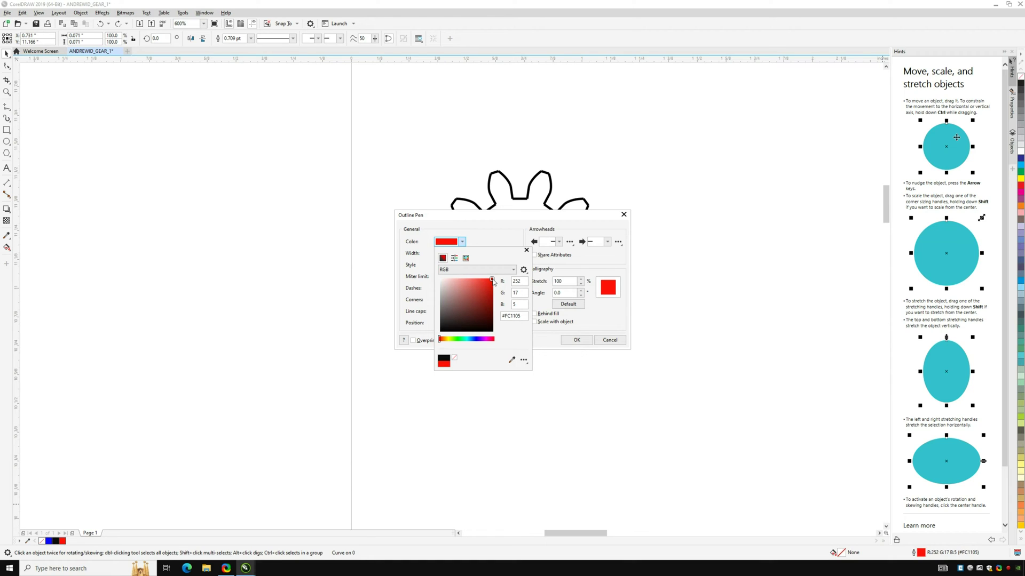
{"action": "left_click", "coordinate": [583, 324]}
{"action": "left_click", "coordinate": [577, 341]}
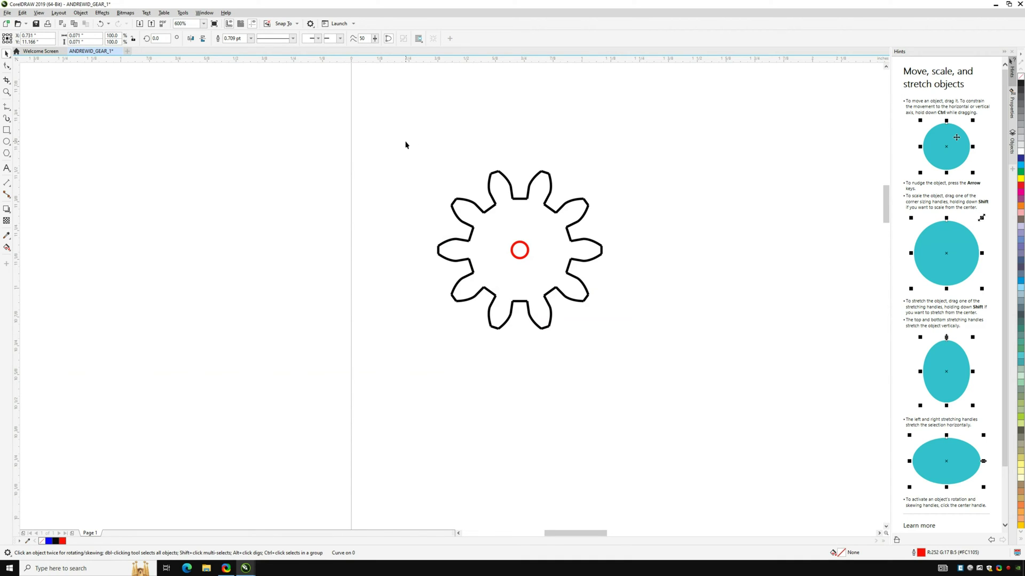
Step: Set both the gear profile and the red centre hole outlines to Hairline
{"action": "left_click_drag", "start_coordinate": [405, 142], "coordinate": [646, 354]}
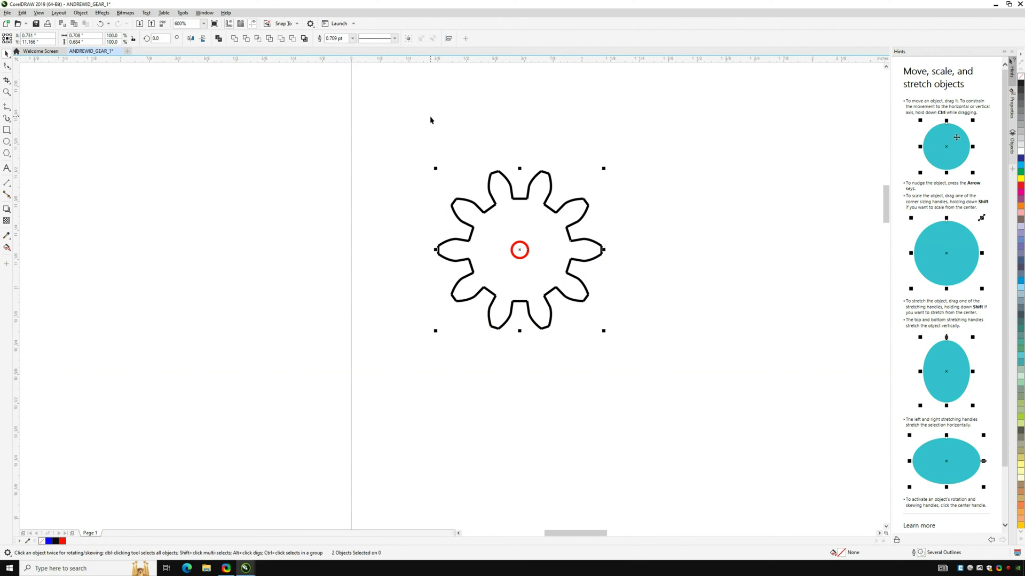
{"action": "left_click", "coordinate": [352, 39]}
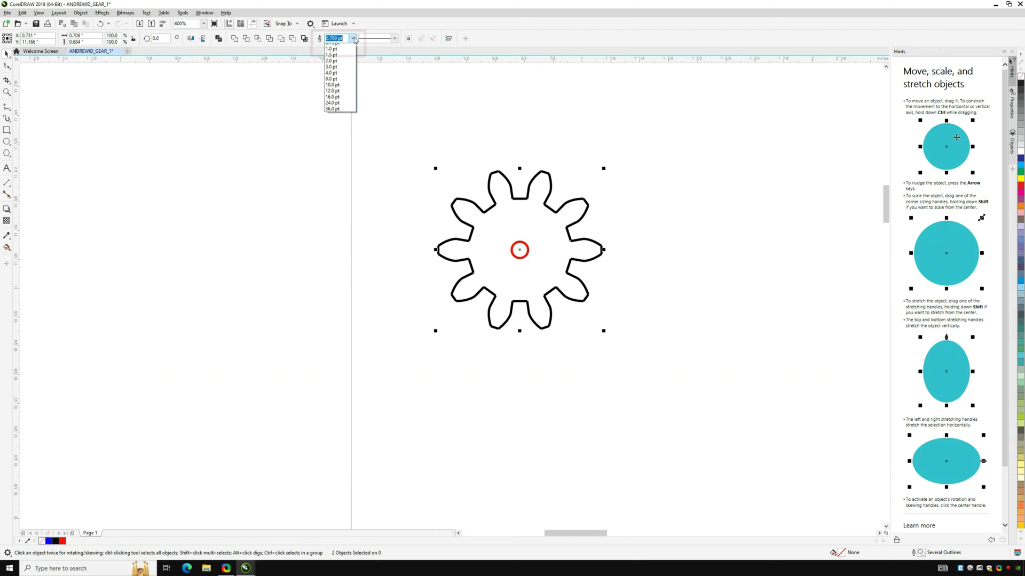
{"action": "left_click", "coordinate": [350, 53]}
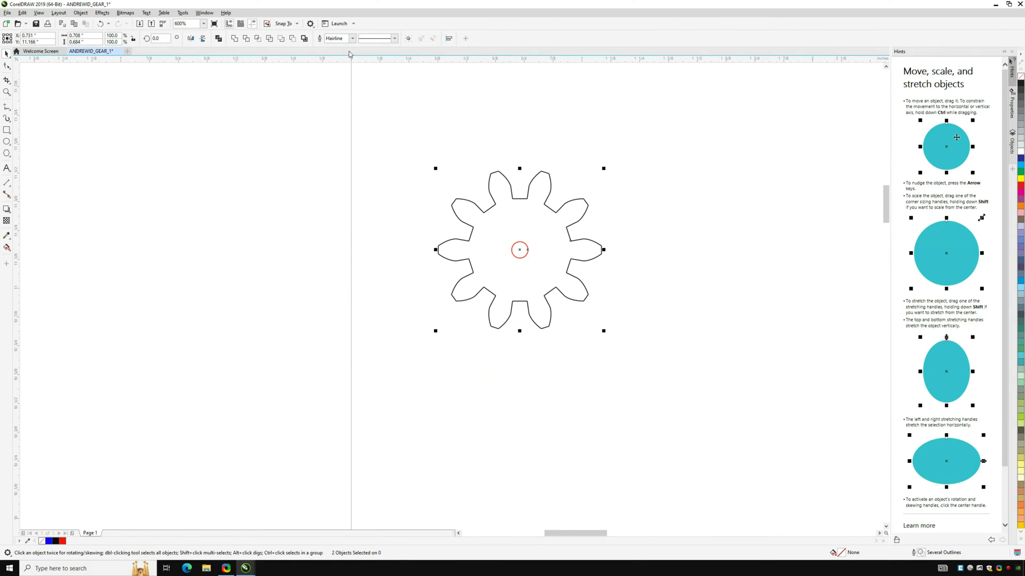
{"action": "key", "text": "Escape"}
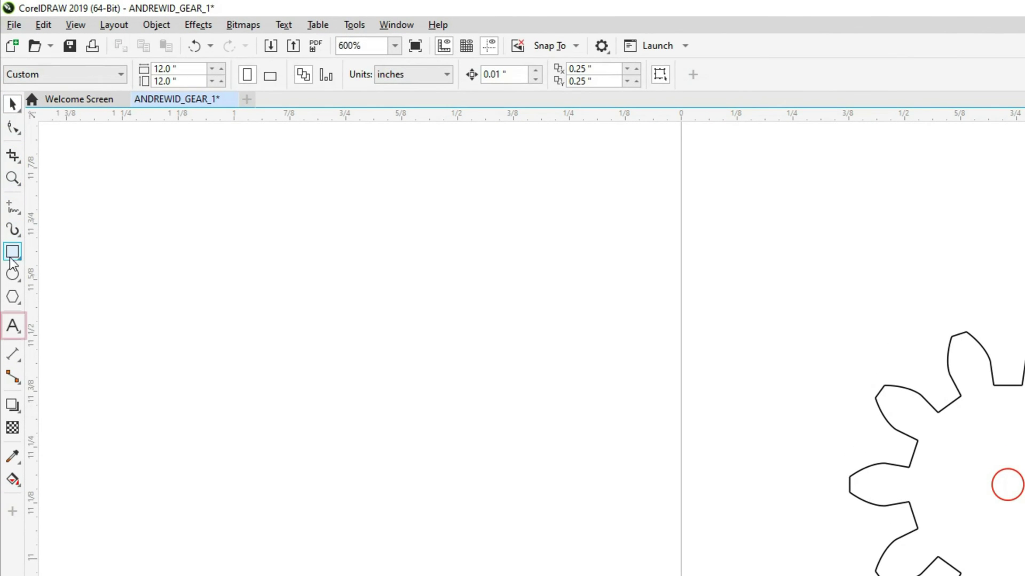
Step: Add Arial 24 pt text '1 0' near the gear and select it with the Pick tool
{"action": "left_click", "coordinate": [12, 326]}
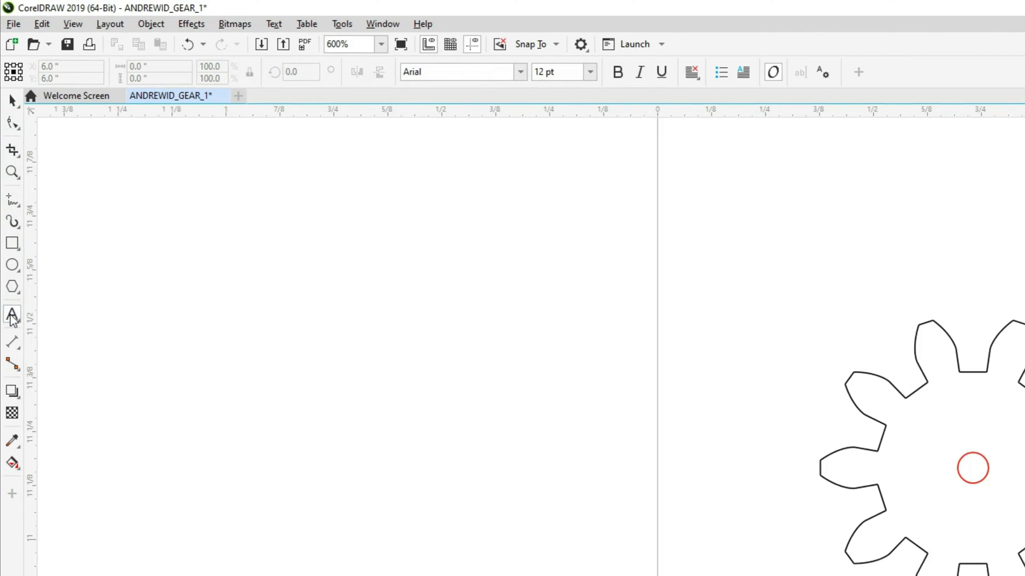
{"action": "left_click", "coordinate": [907, 464]}
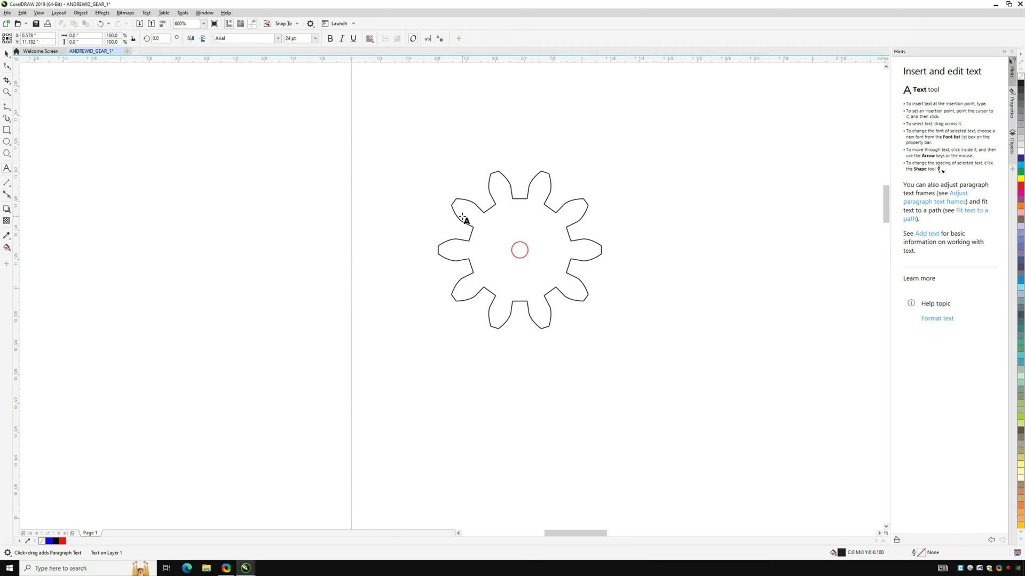
{"action": "type", "text": "1  0"}
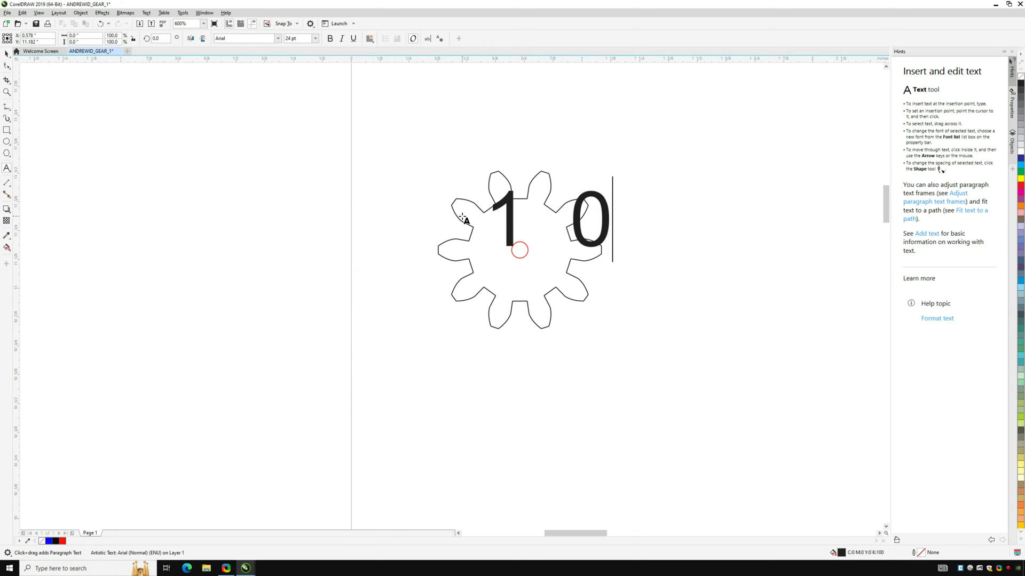
{"action": "left_click", "coordinate": [415, 194]}
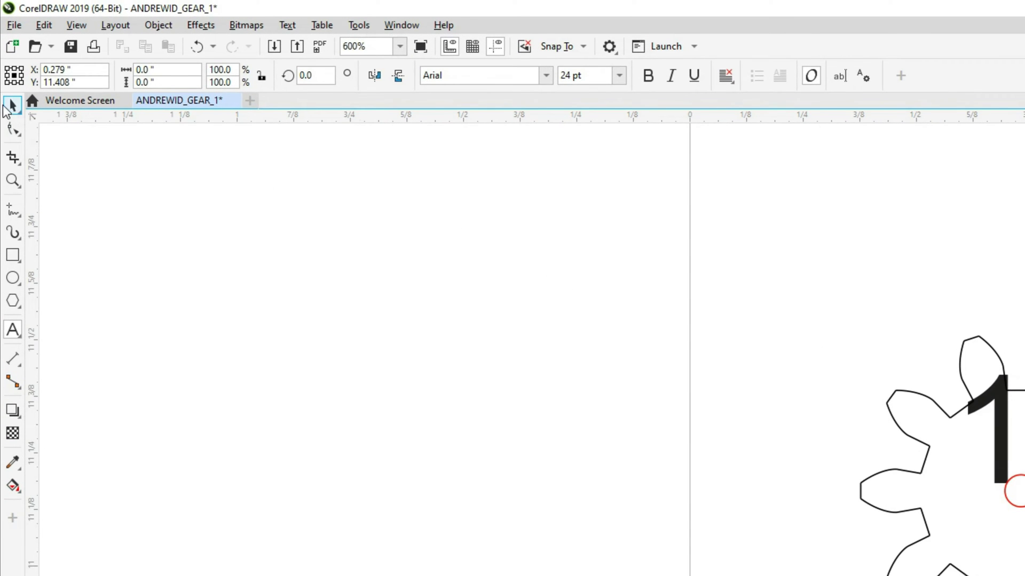
{"action": "left_click", "coordinate": [10, 106]}
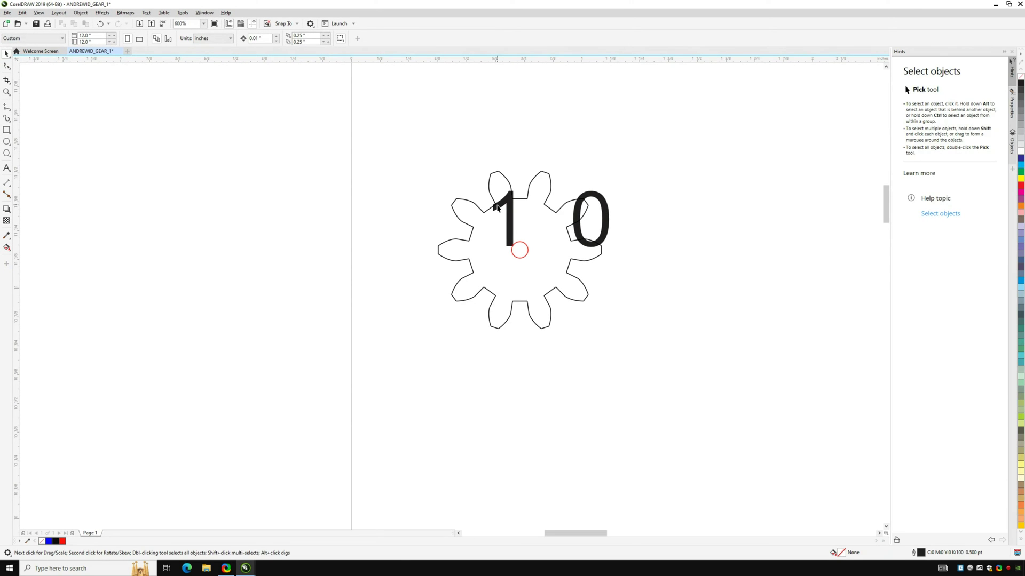
{"action": "left_click", "coordinate": [497, 207]}
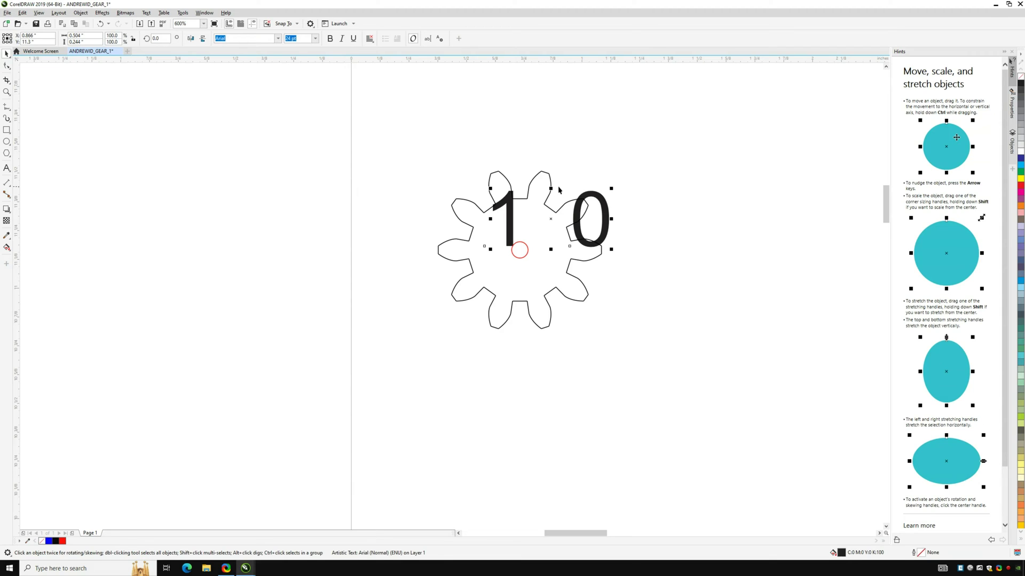
Step: Shrink the '1 0' text to 15 pt and nudge it right to flank the red hole
{"action": "left_click_drag", "start_coordinate": [611, 188], "coordinate": [537, 247]}
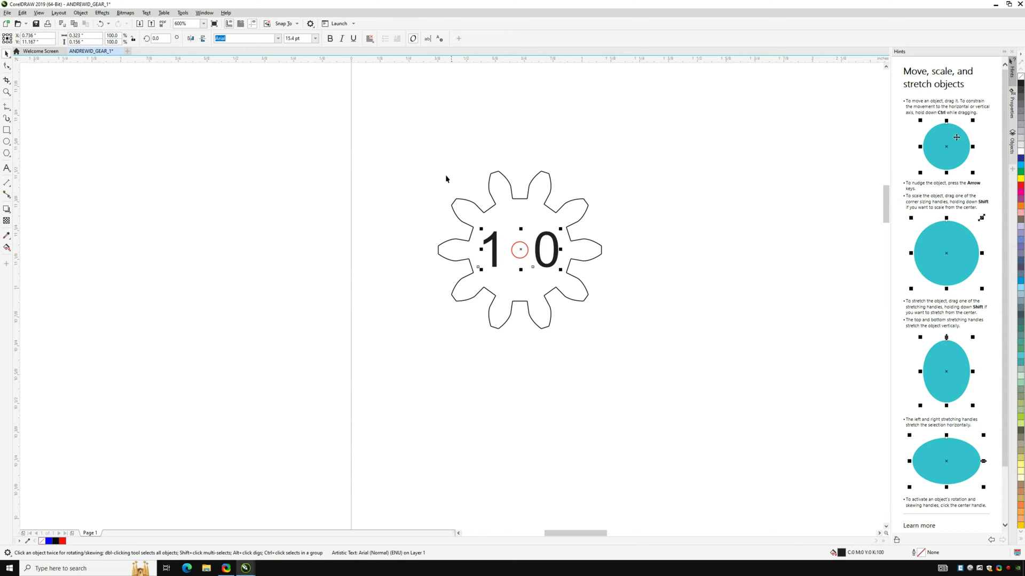
{"action": "left_click", "coordinate": [315, 39]}
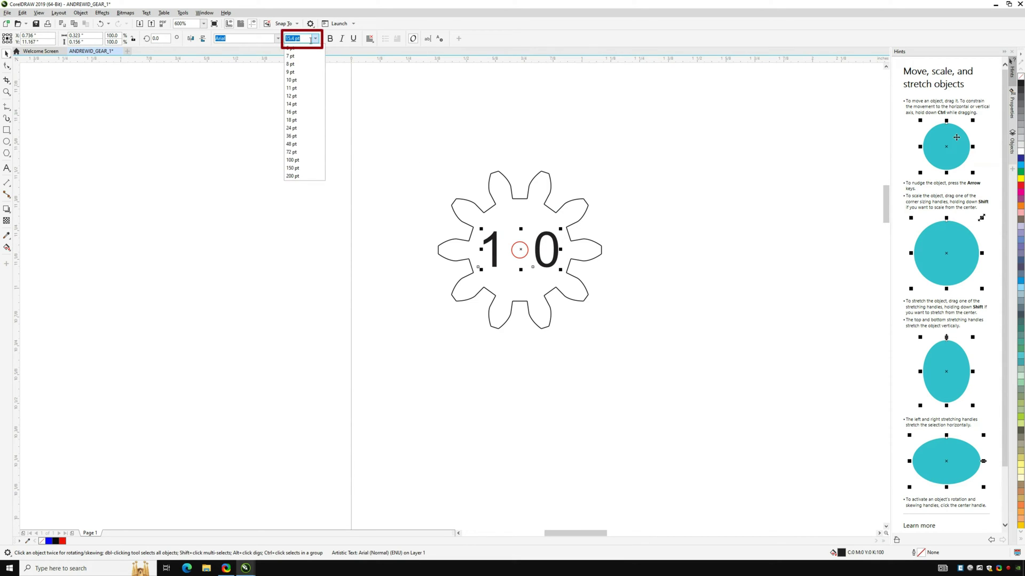
{"action": "left_click", "coordinate": [305, 39]}
{"action": "key", "text": "BackSpace"}
{"action": "key", "text": "BackSpace"}
{"action": "key", "text": "Return"}
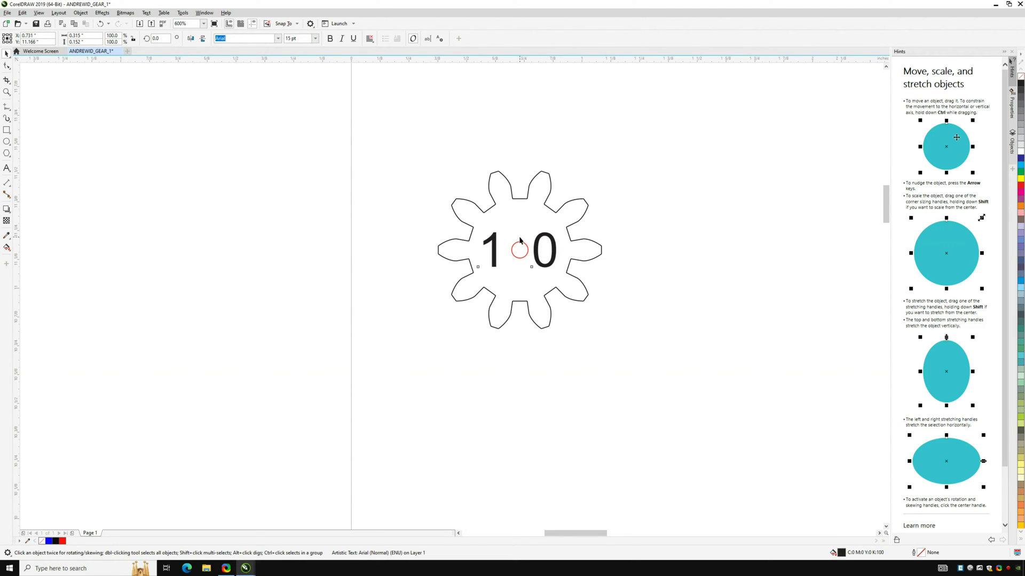
{"action": "left_click_drag", "start_coordinate": [522, 240], "coordinate": [540, 248]}
Step: Select all and group the gear outline, red hole and '1 0' text with Ctrl+G
{"action": "left_click", "coordinate": [701, 274]}
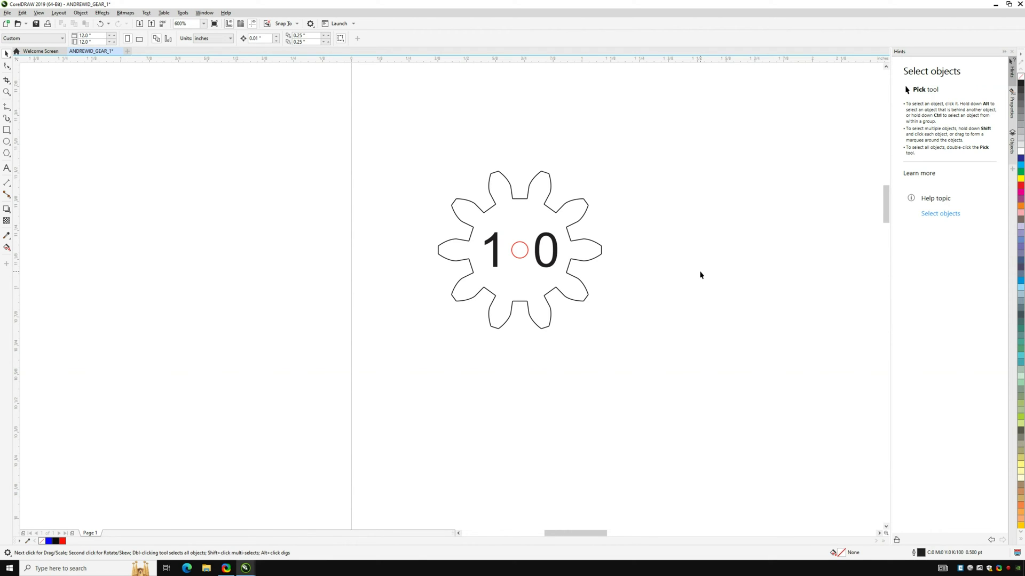
{"action": "key", "text": "ctrl+a"}
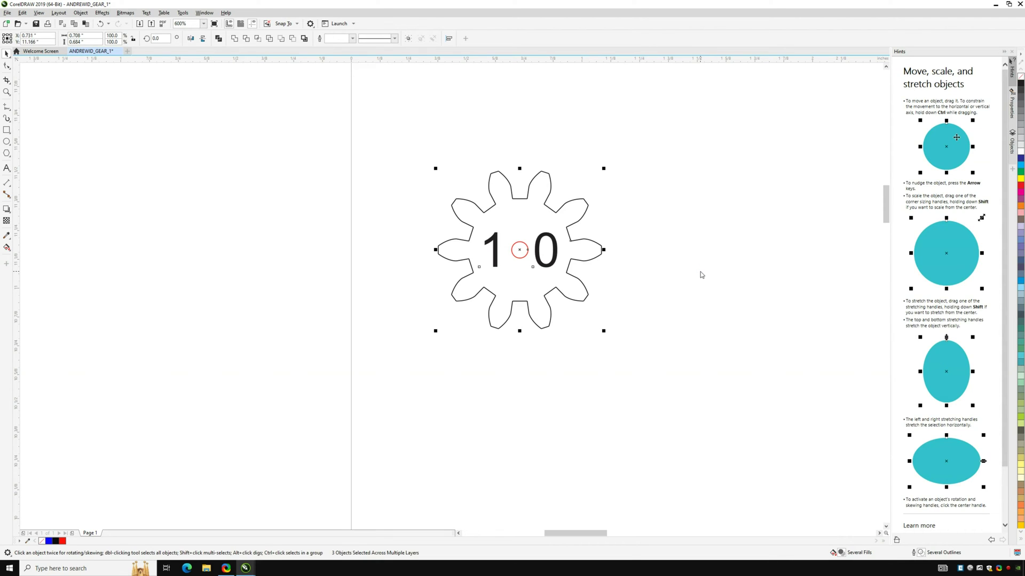
{"action": "key", "text": "ctrl+g"}
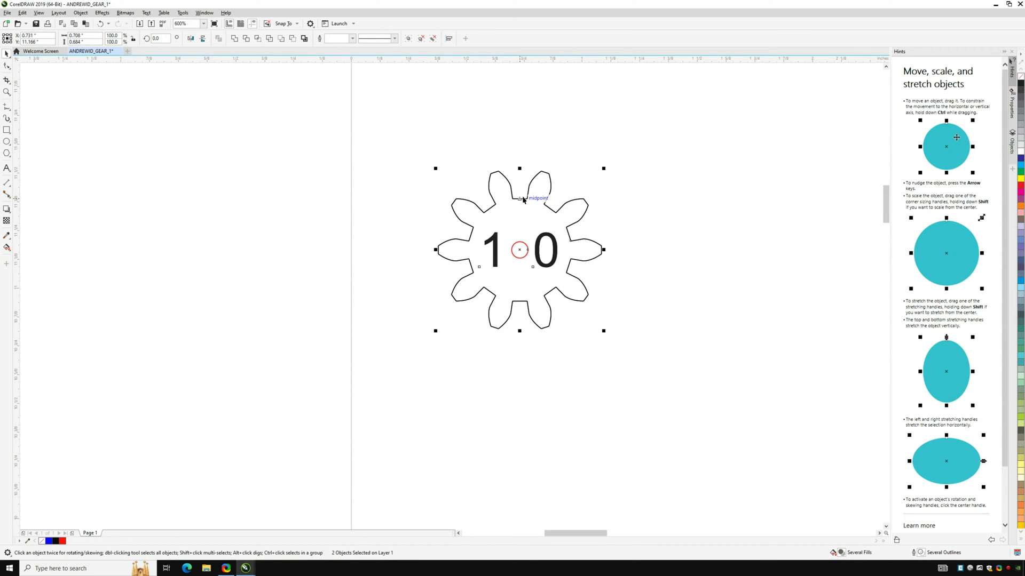
Step: Drag a test copy of the gear group to the right, then delete it
{"action": "left_click_drag", "start_coordinate": [520, 250], "coordinate": [728, 250]}
{"action": "left_click", "coordinate": [786, 379]}
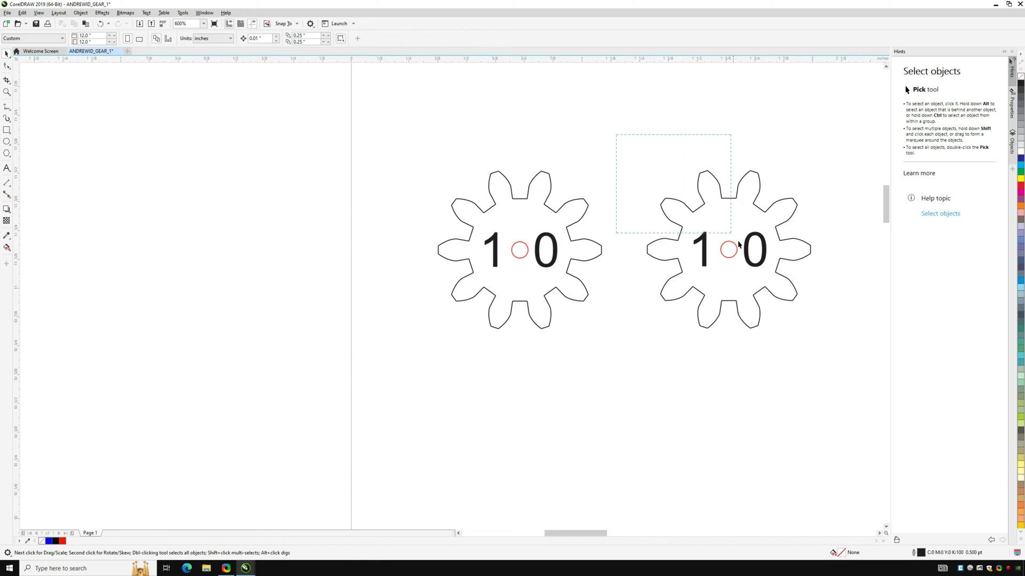
{"action": "left_click_drag", "start_coordinate": [739, 243], "coordinate": [848, 358]}
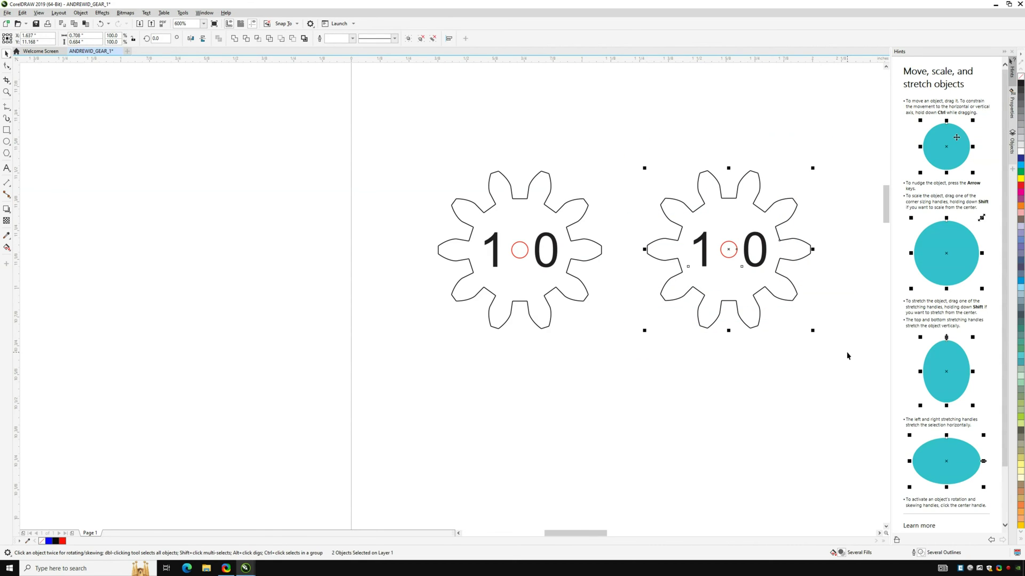
{"action": "key", "text": "Delete"}
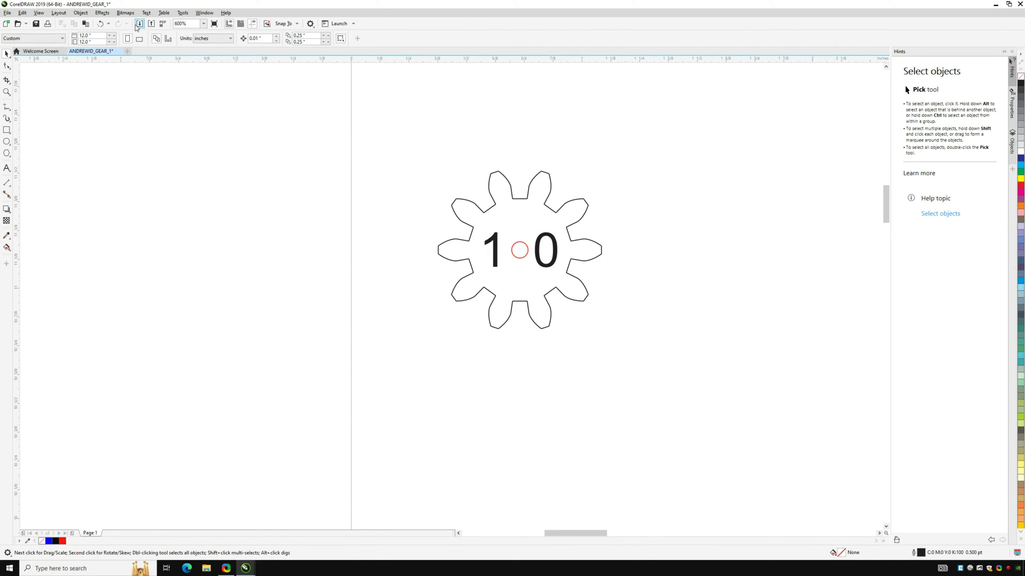
Step: Print the gear design with Epilog Engraver selected as the printer
{"action": "left_click", "coordinate": [10, 14]}
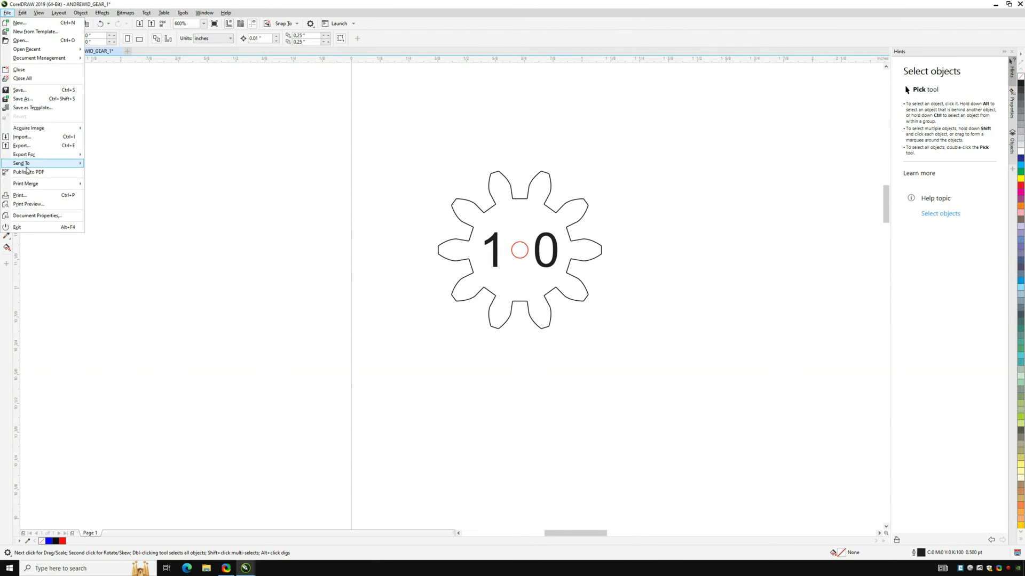
{"action": "left_click", "coordinate": [21, 195]}
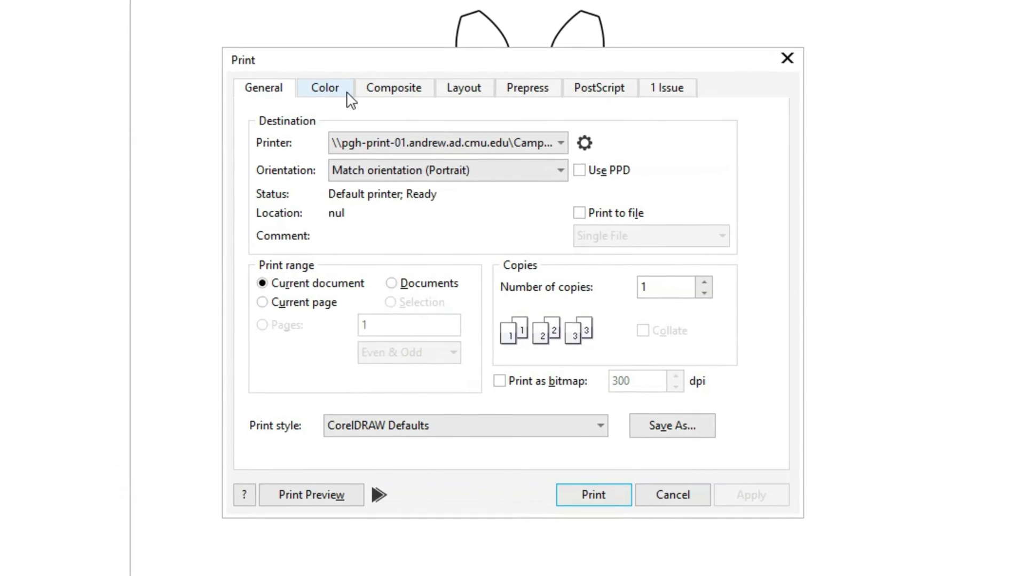
{"action": "left_click", "coordinate": [434, 145]}
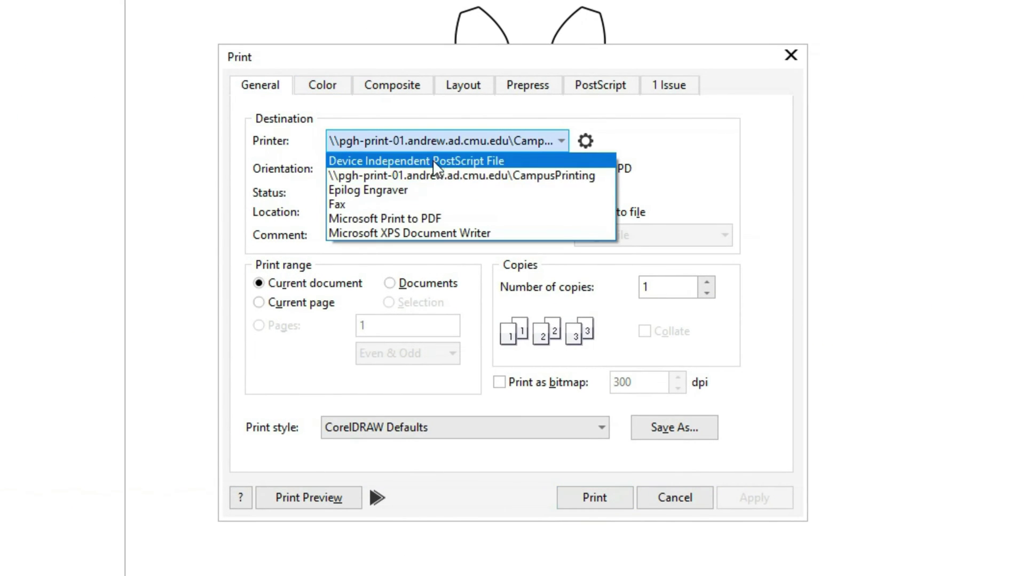
{"action": "left_click", "coordinate": [436, 187]}
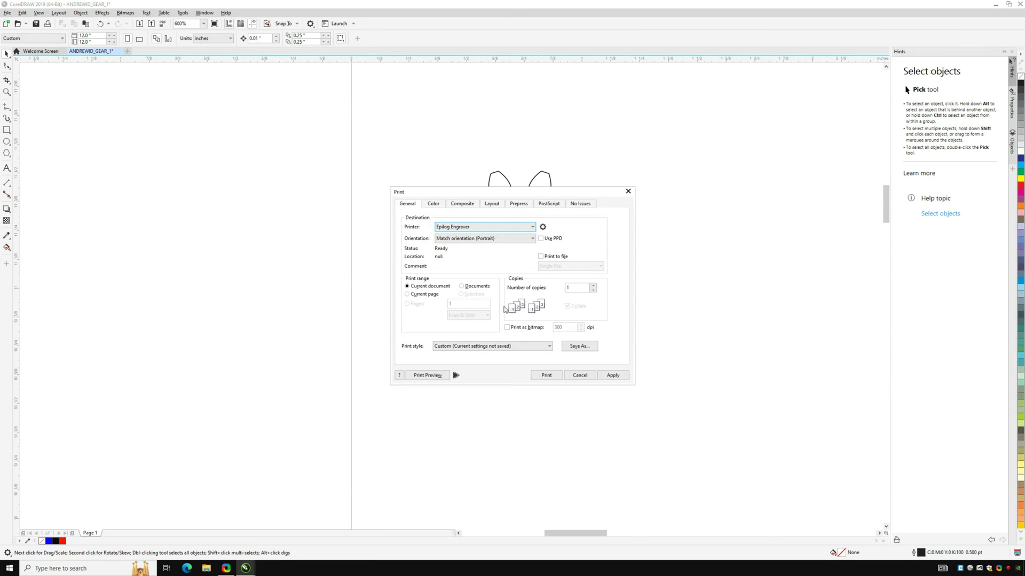
{"action": "left_click", "coordinate": [555, 378]}
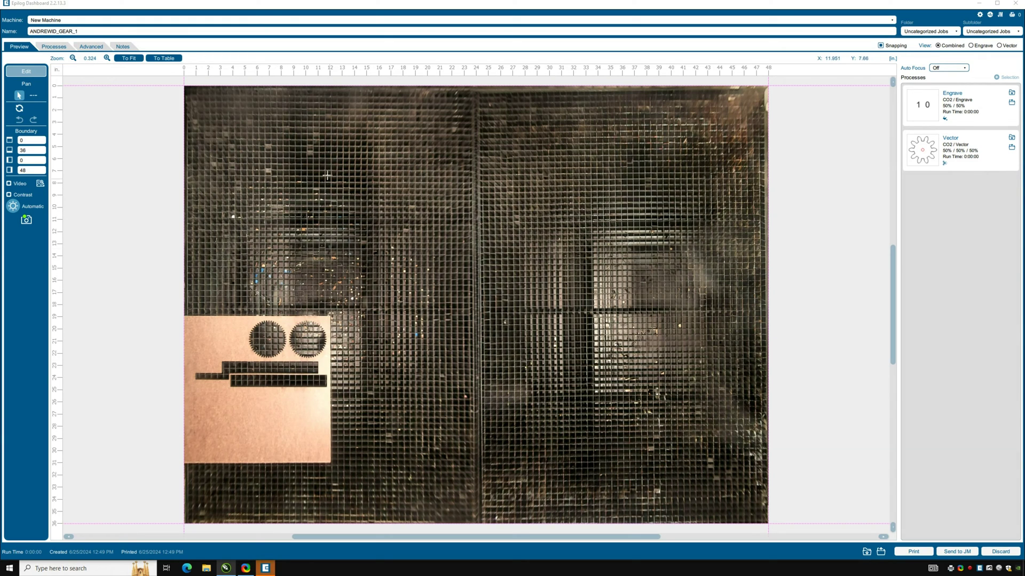
Step: Fit the view, select the whole gear, and set its Y position to 20
{"action": "left_click", "coordinate": [127, 59]}
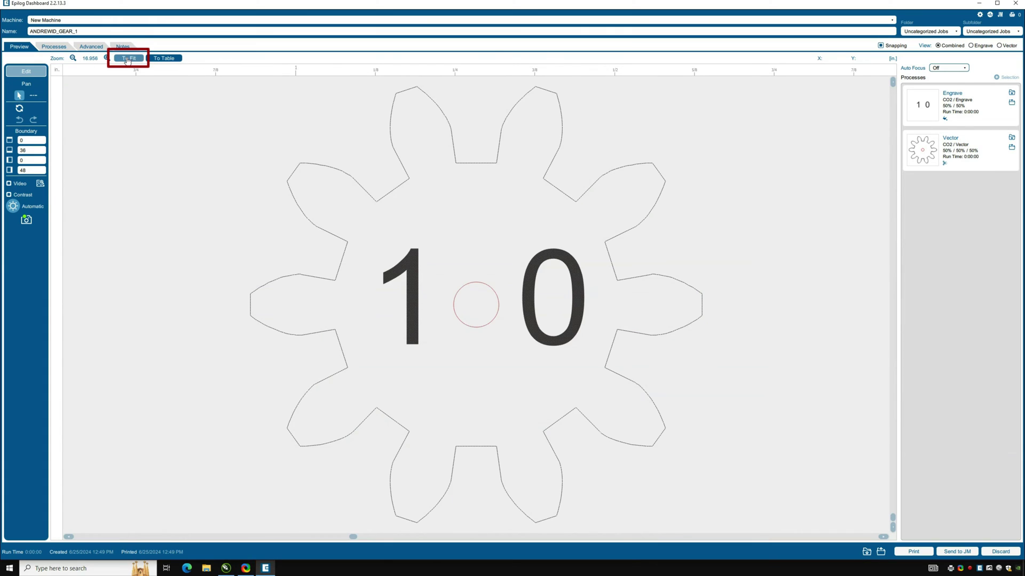
{"action": "left_click", "coordinate": [455, 141]}
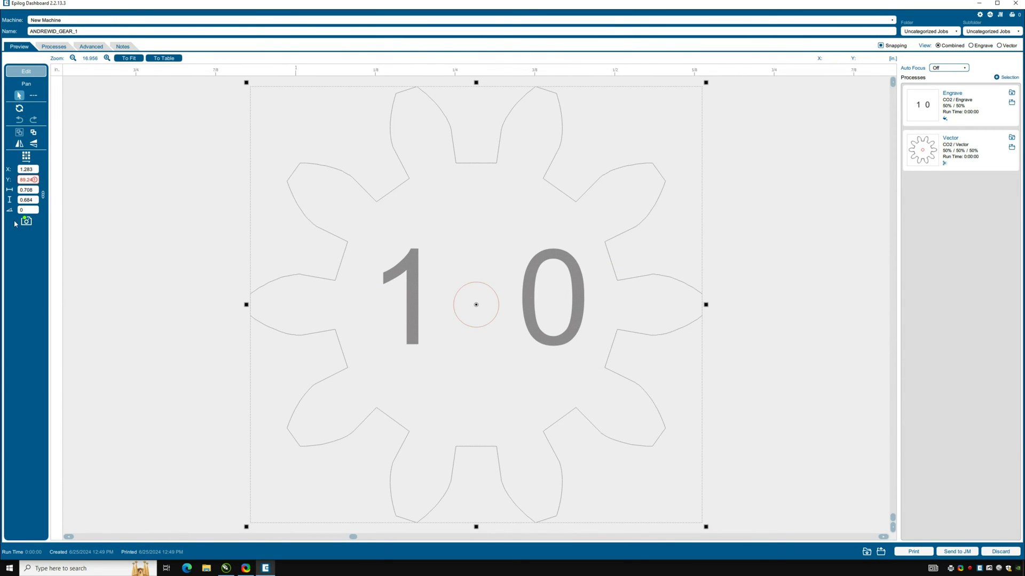
{"action": "double_click", "coordinate": [21, 179]}
{"action": "type", "text": "20"}
{"action": "key", "text": "Return"}
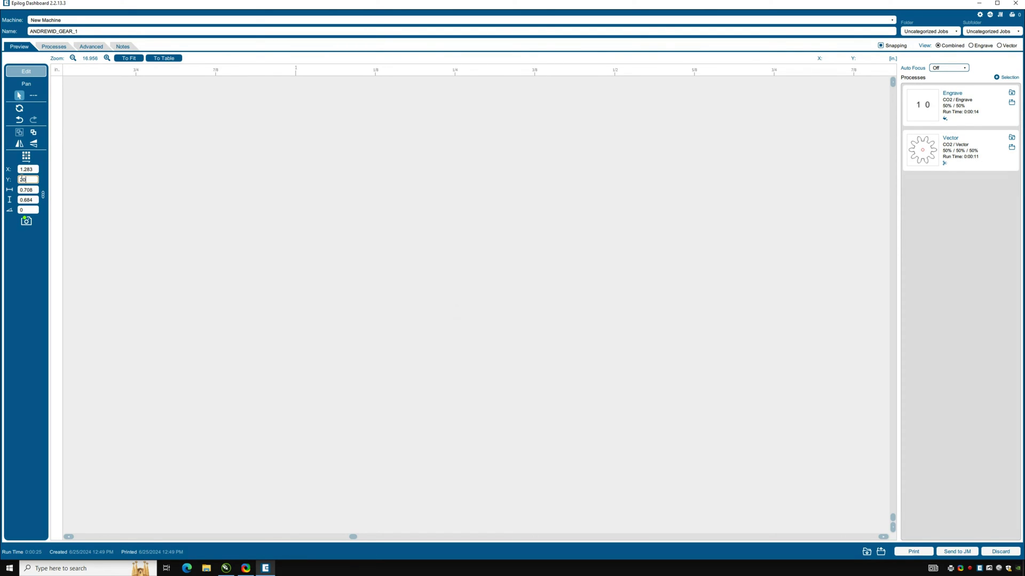
Step: Show the whole table, zoom in, and drag the gear onto the wood's upper-left corner
{"action": "left_click", "coordinate": [167, 62]}
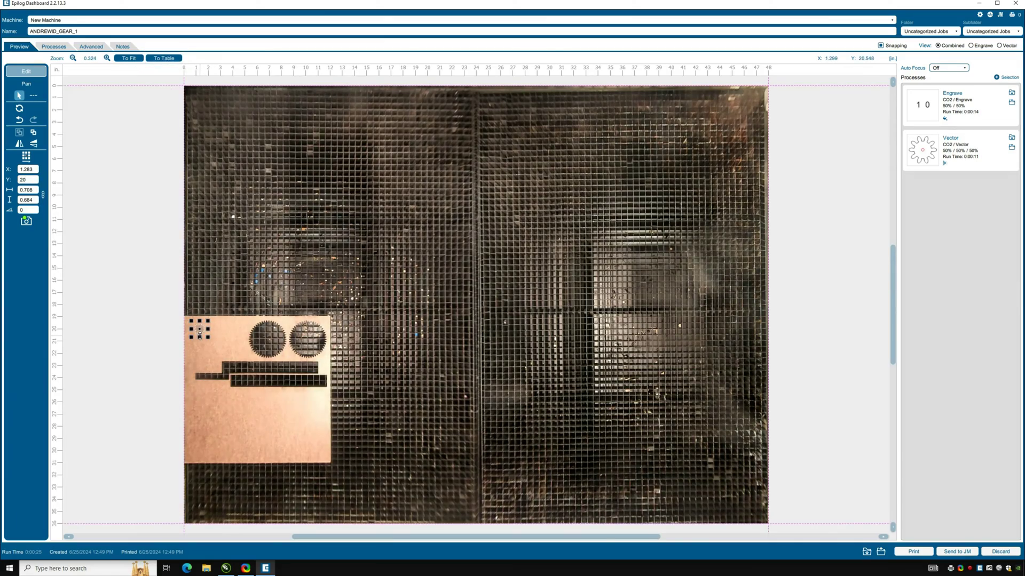
{"action": "scroll", "coordinate": [200, 335], "scroll_direction": "up", "scroll_amount": 3}
{"action": "scroll", "coordinate": [199, 335], "scroll_direction": "up", "scroll_amount": 3}
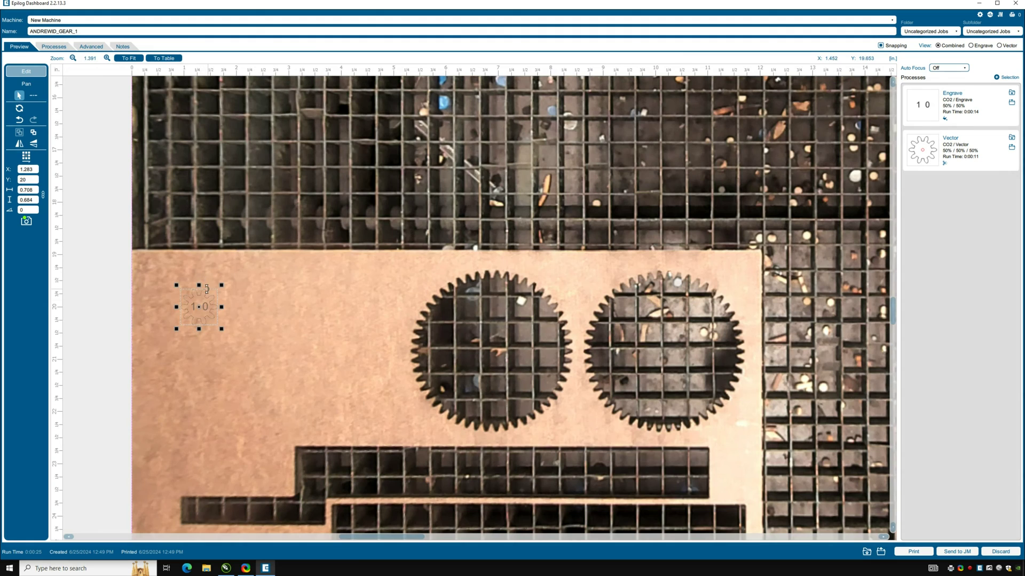
{"action": "left_click_drag", "start_coordinate": [207, 288], "coordinate": [187, 295]}
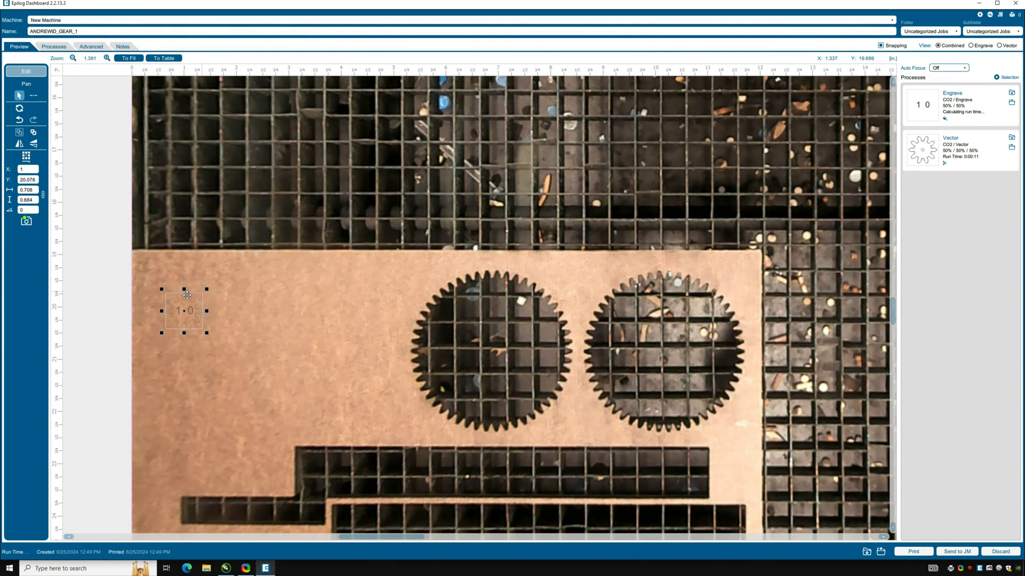
{"action": "left_click", "coordinate": [263, 236]}
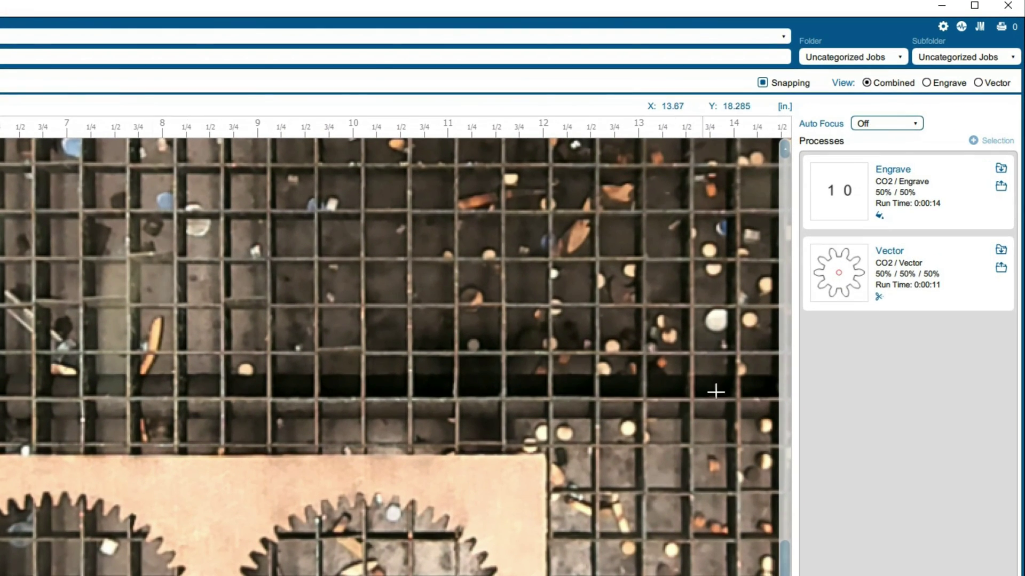
{"action": "left_click", "coordinate": [895, 126]}
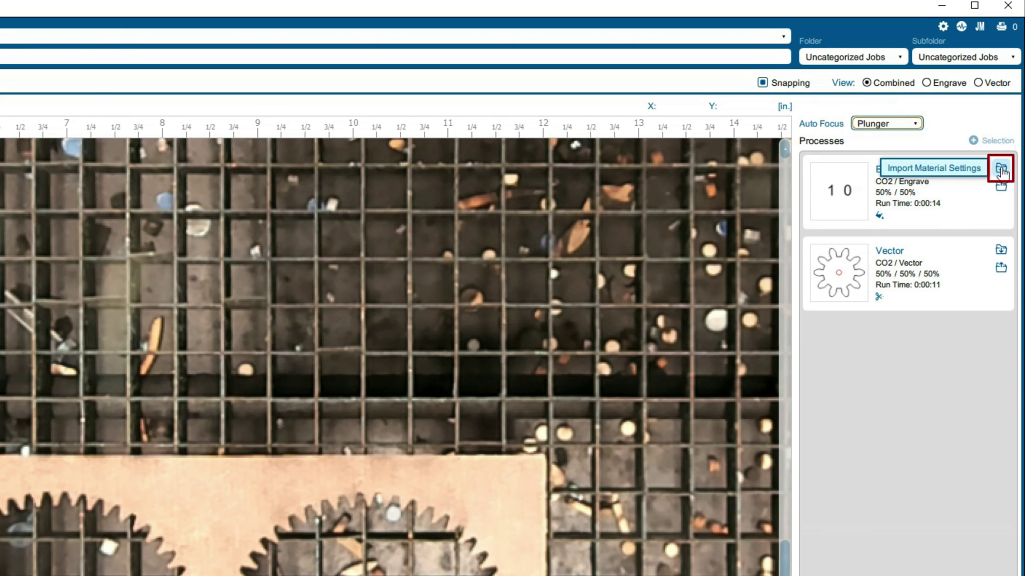
Step: Import the Wood > Photo Engraving material settings into the Engrave process
{"action": "left_click", "coordinate": [1002, 170]}
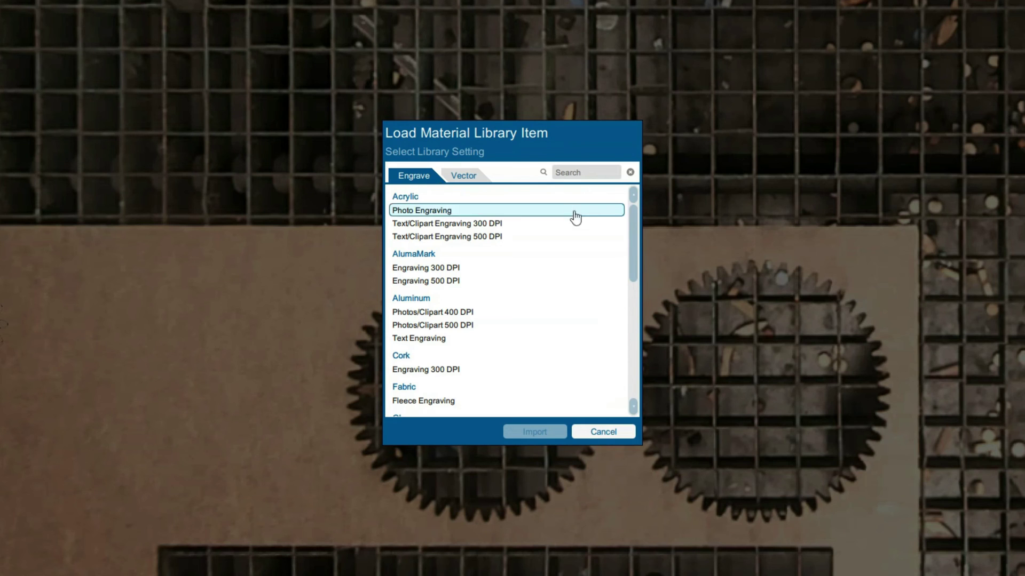
{"action": "mouse_move", "coordinate": [633, 221]}
{"action": "left_mouse_down"}
{"action": "mouse_move", "coordinate": [610, 348]}
{"action": "mouse_move", "coordinate": [587, 349]}
{"action": "left_mouse_up"}
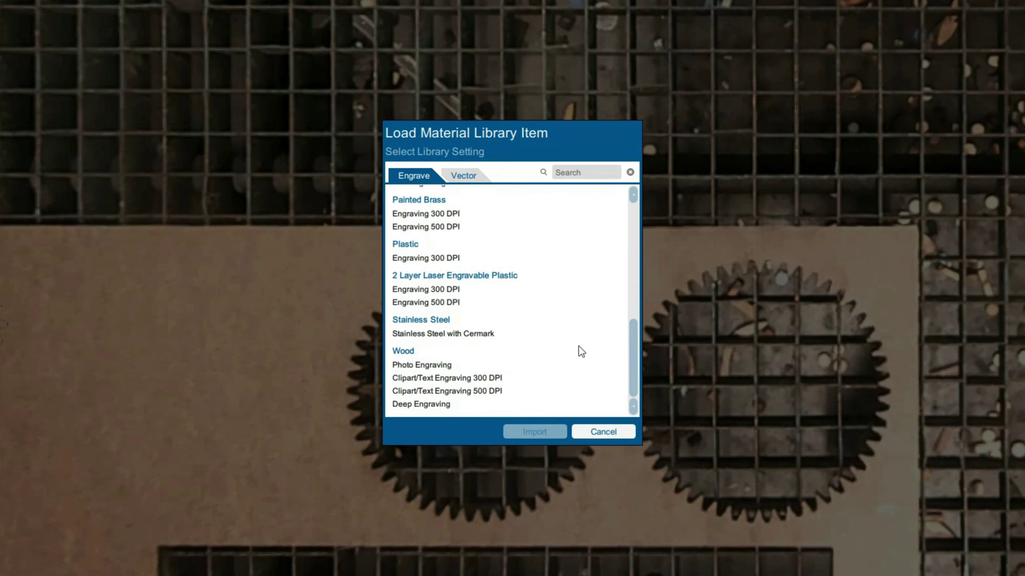
{"action": "left_click", "coordinate": [417, 367]}
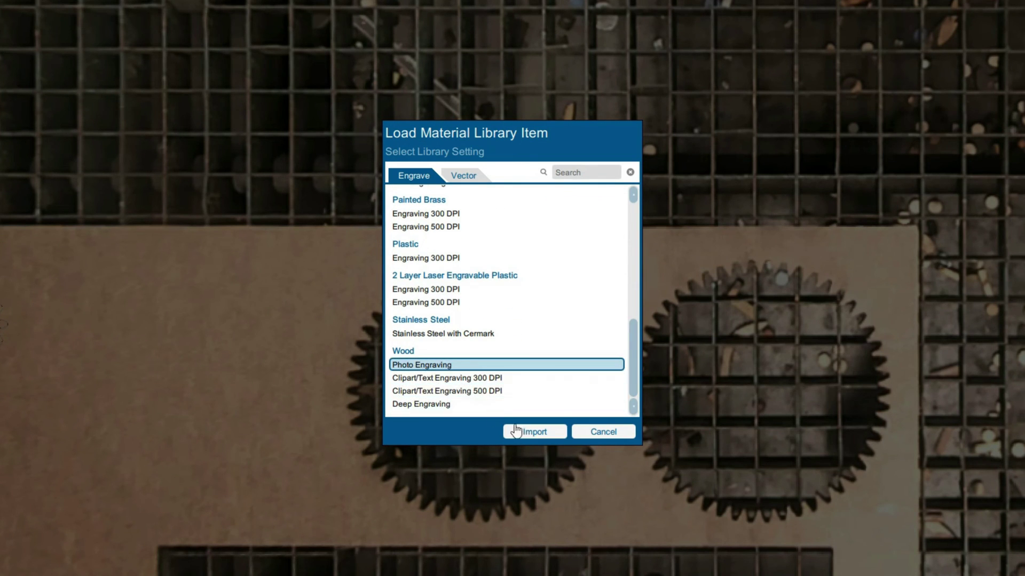
{"action": "left_click", "coordinate": [526, 433]}
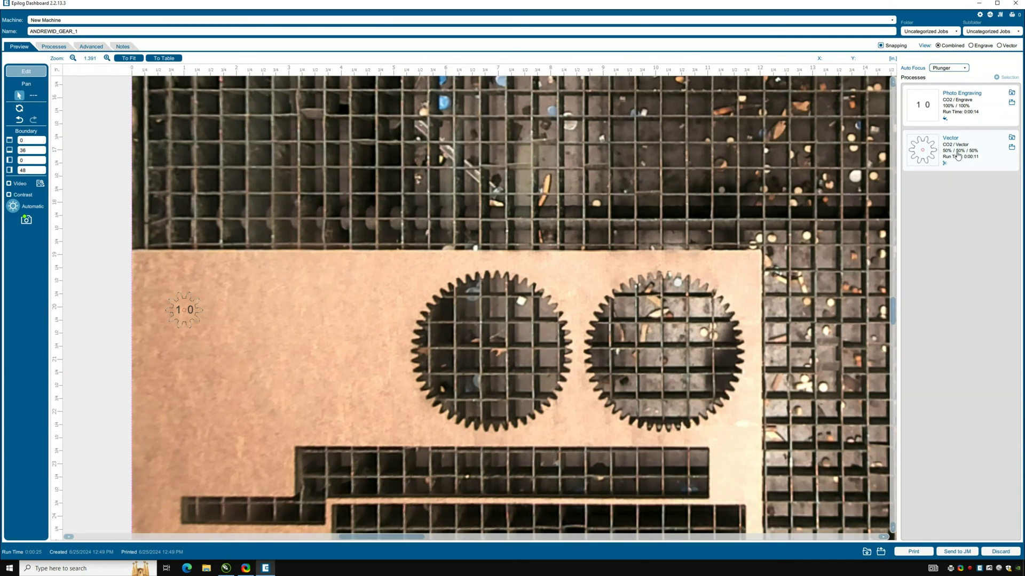
Step: Import the Wood > Cutting 1/4" (6mm) material settings into the Vector process
{"action": "left_click", "coordinate": [1012, 138]}
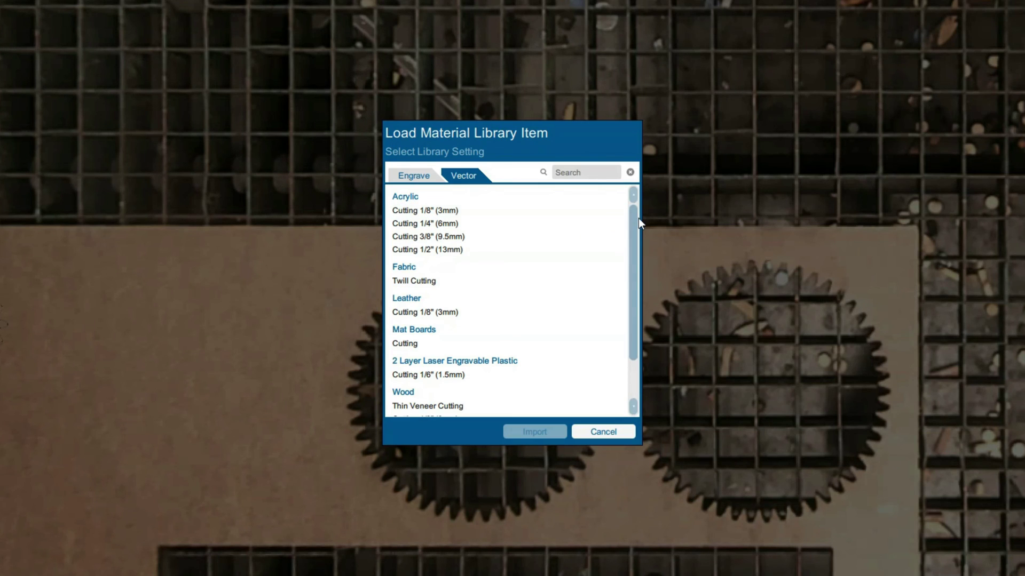
{"action": "left_click_drag", "start_coordinate": [638, 220], "coordinate": [629, 296]}
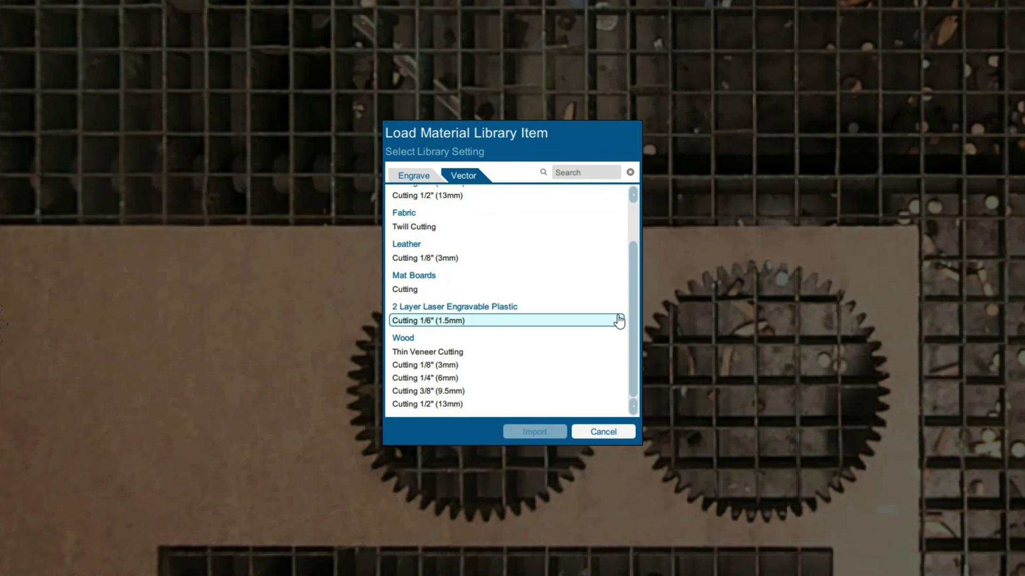
{"action": "left_click", "coordinate": [455, 380]}
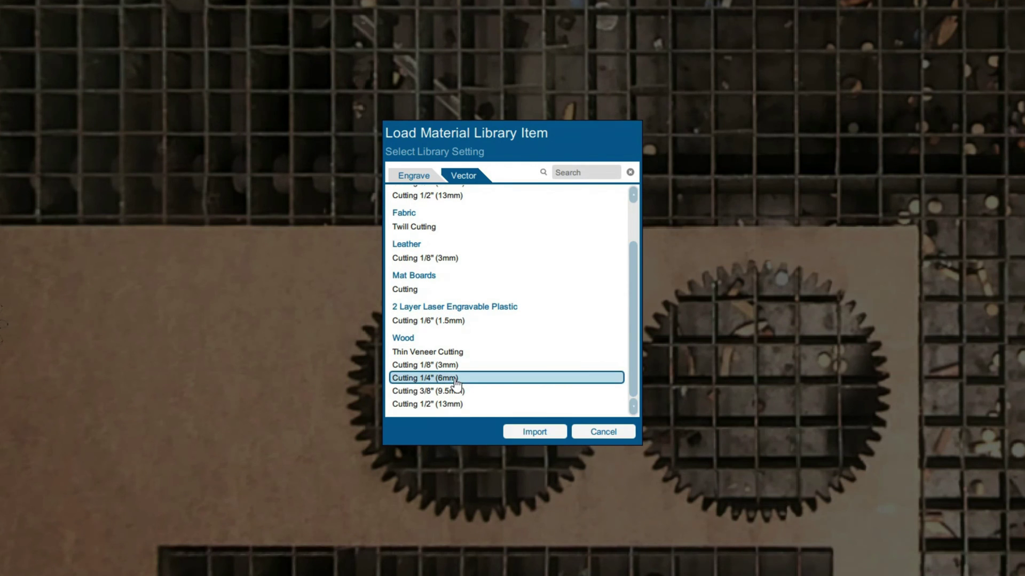
{"action": "left_click", "coordinate": [544, 434]}
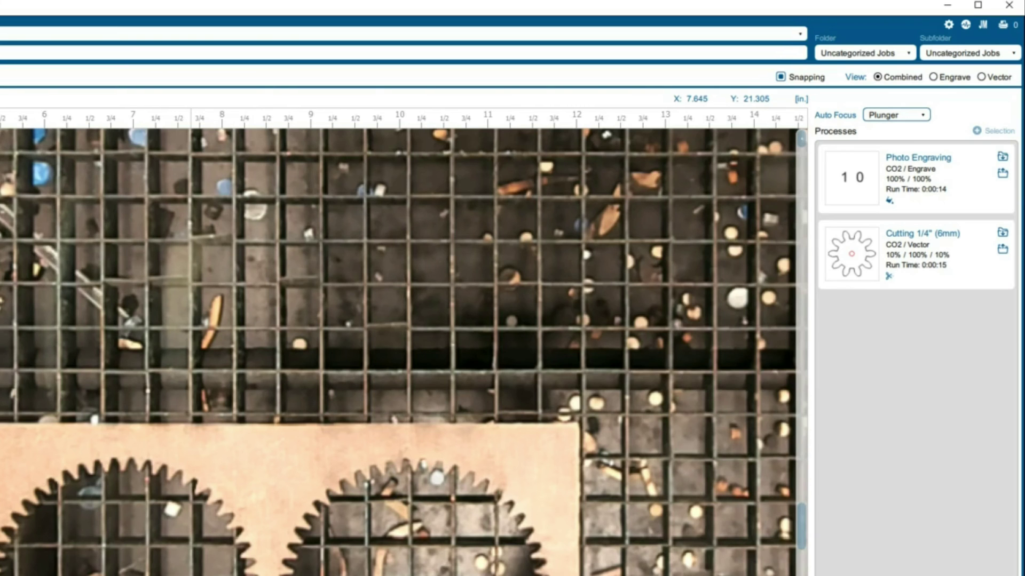
{"action": "left_click", "coordinate": [923, 235]}
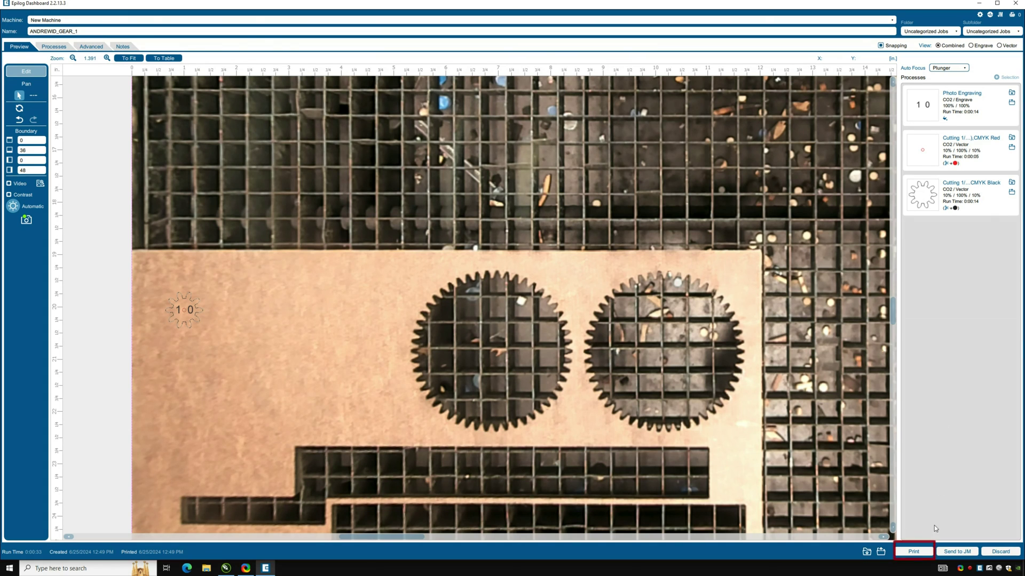
Step: Print the finished gear engrave-and-cut job to the laser
{"action": "left_click", "coordinate": [919, 556]}
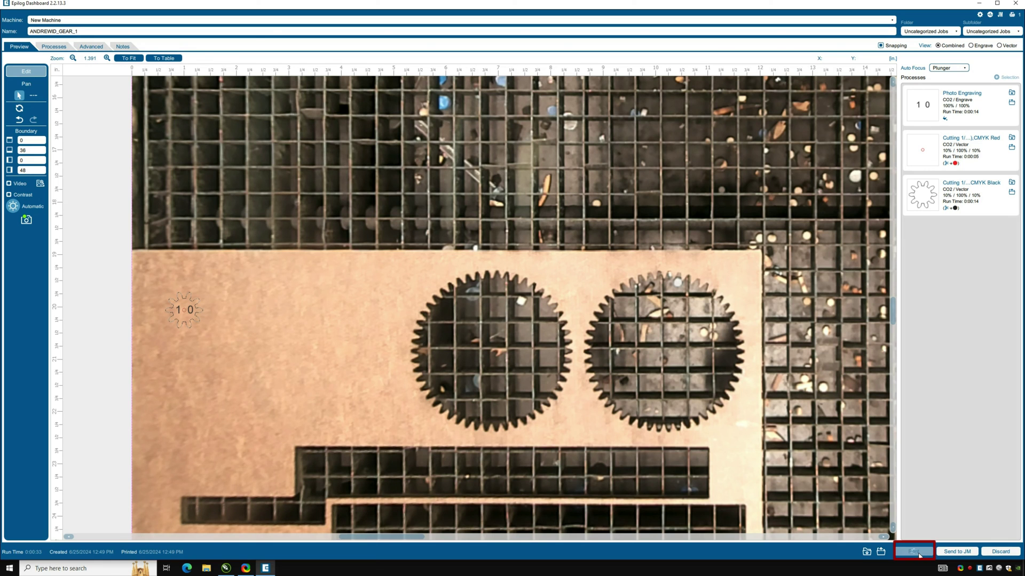